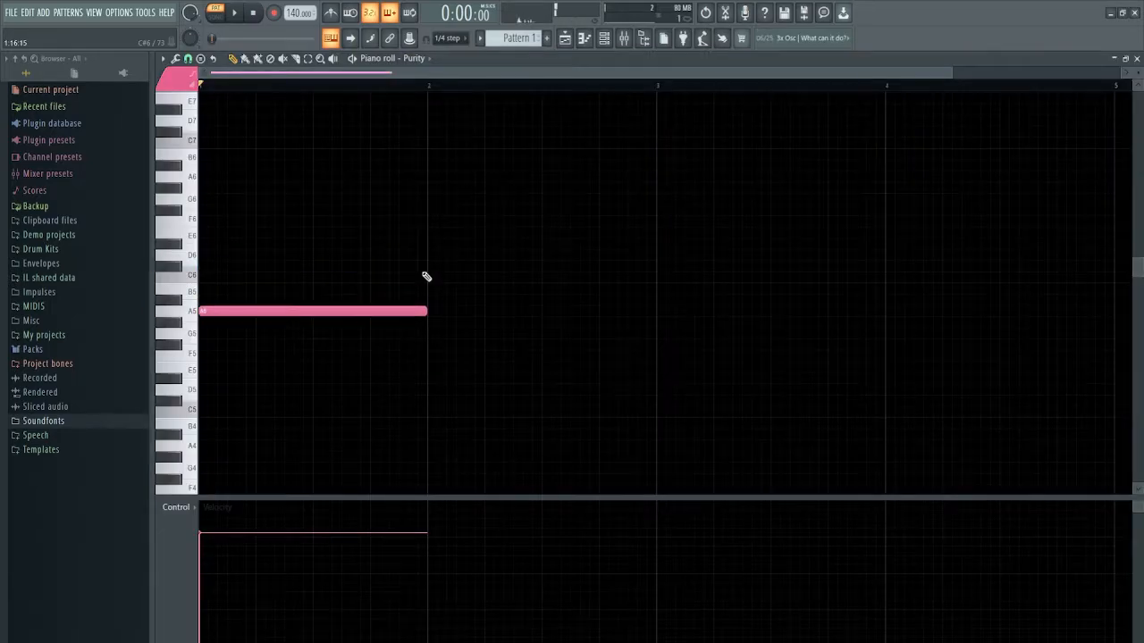
Build a one-bar Purity chord by adding F#5, C#5 and E4 around the A4 note, and play it back.
left_click(232, 209)
left_click(232, 265)
left_click(245, 366)
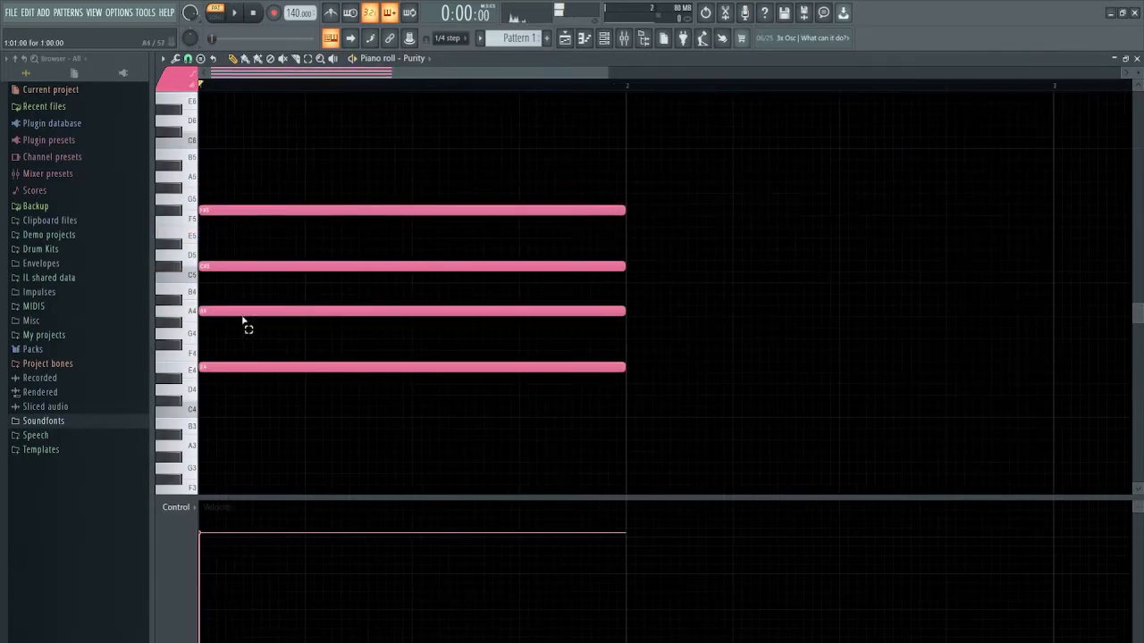
key("space")
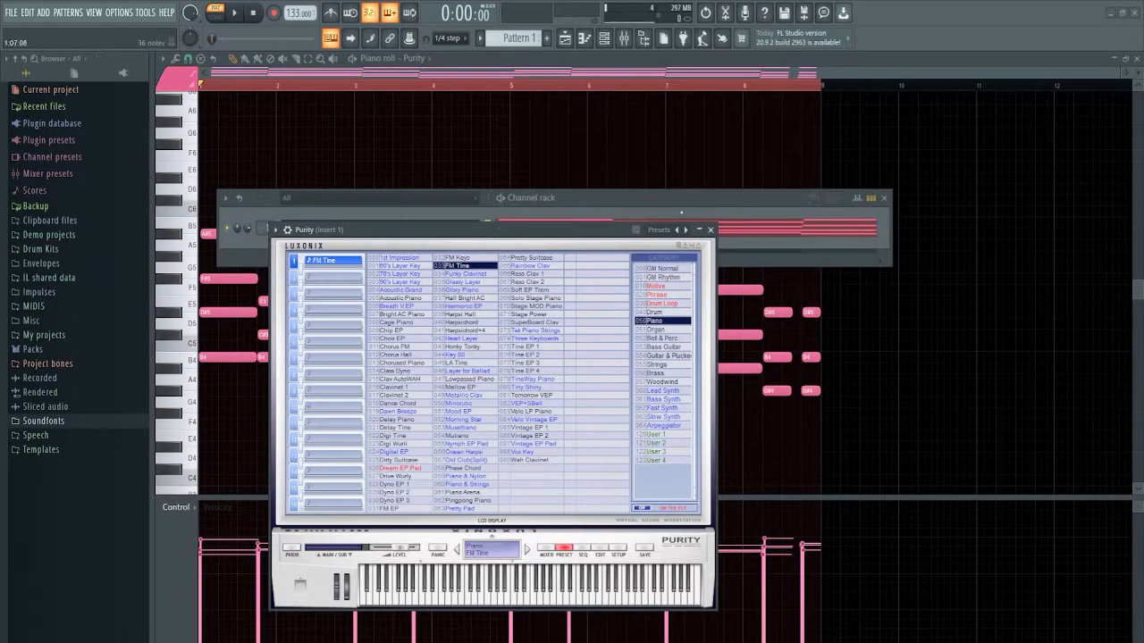
Close the Purity instrument and play the eight-bar chord progression through, examining its notes in the piano roll.
left_click(710, 230)
key("F6")
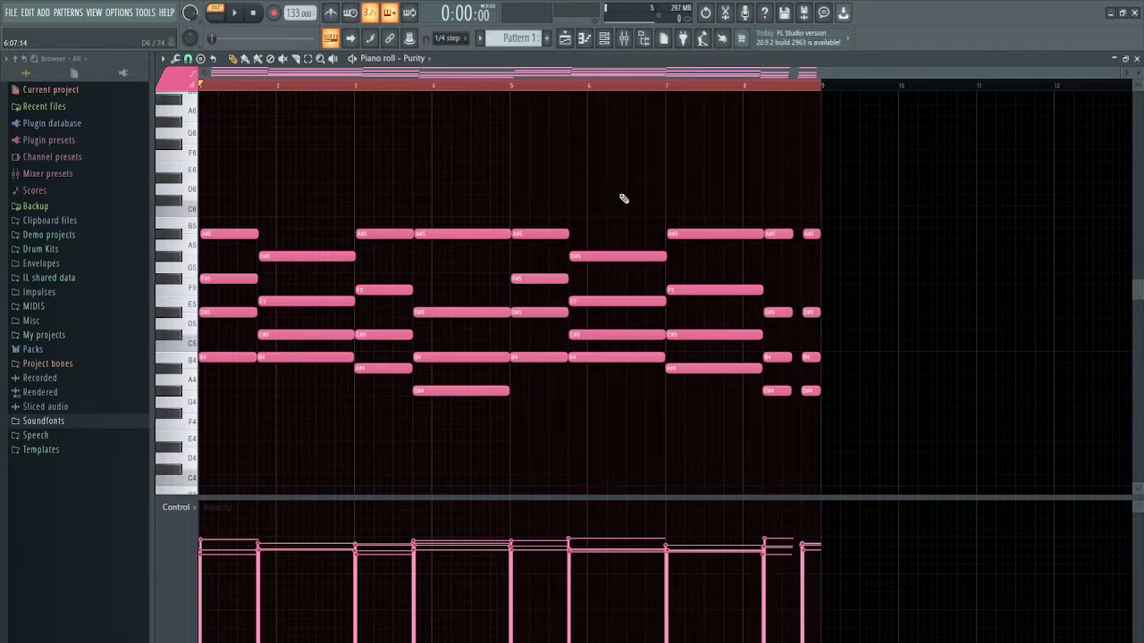
key("space")
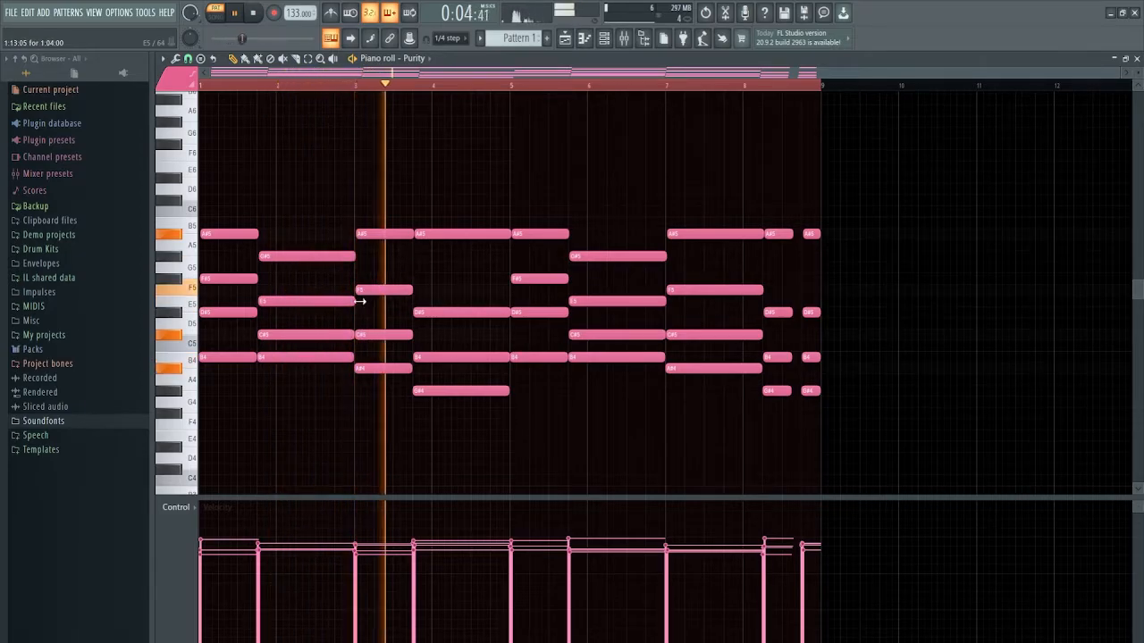
scroll(465, 301, "up", 4)
scroll(608, 317, "down", 4)
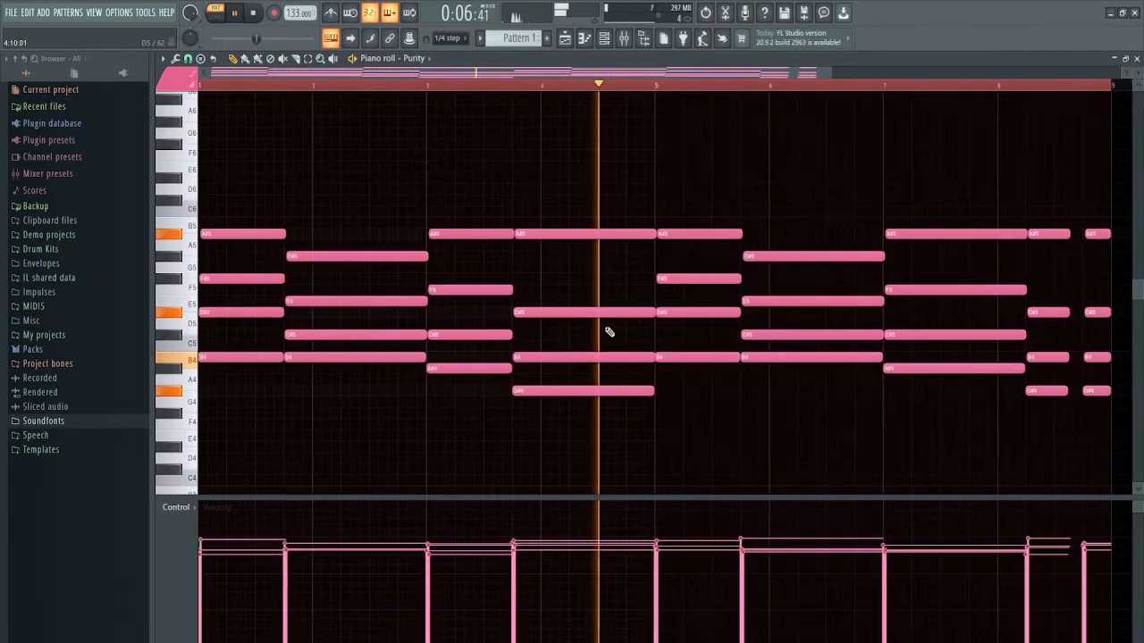
scroll(572, 346, "down", 4)
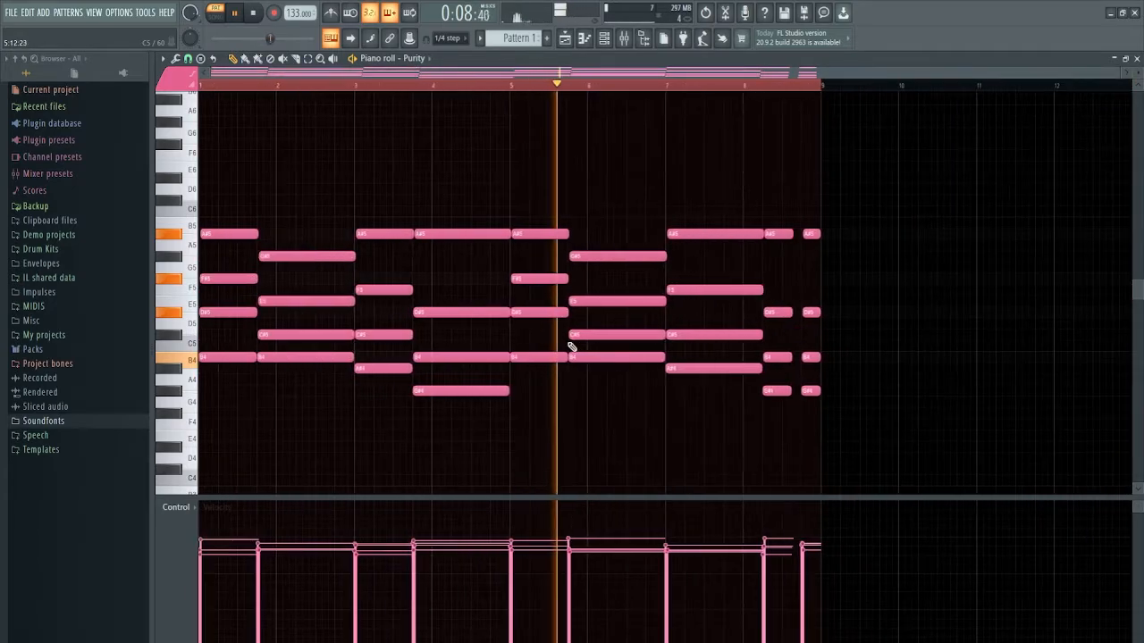
scroll(572, 347, "down", 4)
scroll(607, 325, "up", 3)
scroll(715, 327, "up", 5)
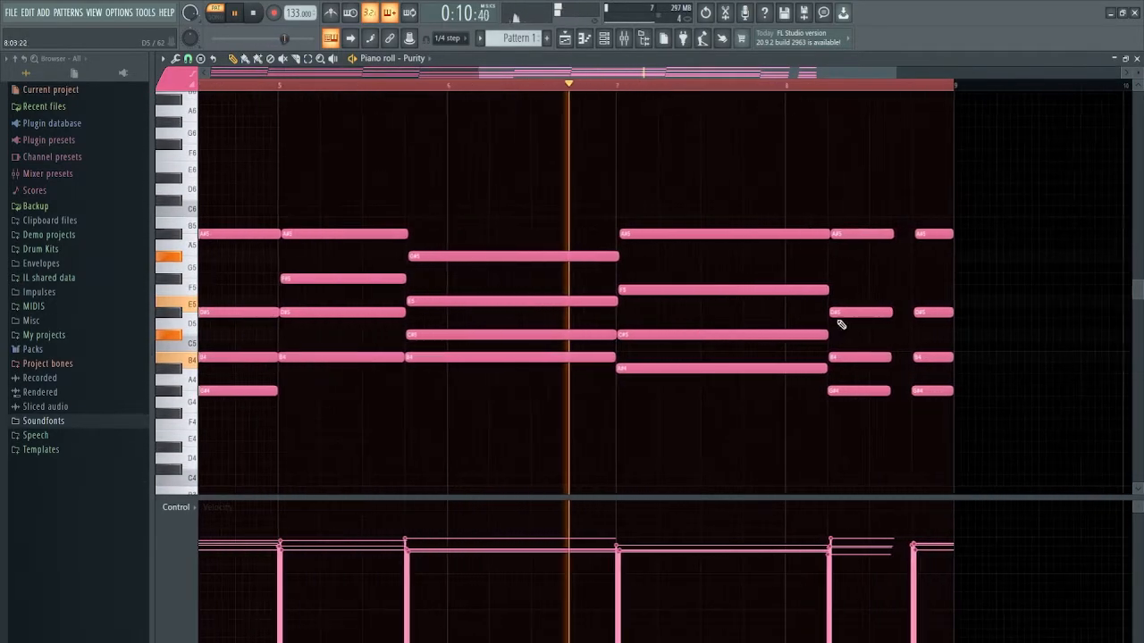
scroll(762, 338, "down", 4)
scroll(776, 332, "down", 1)
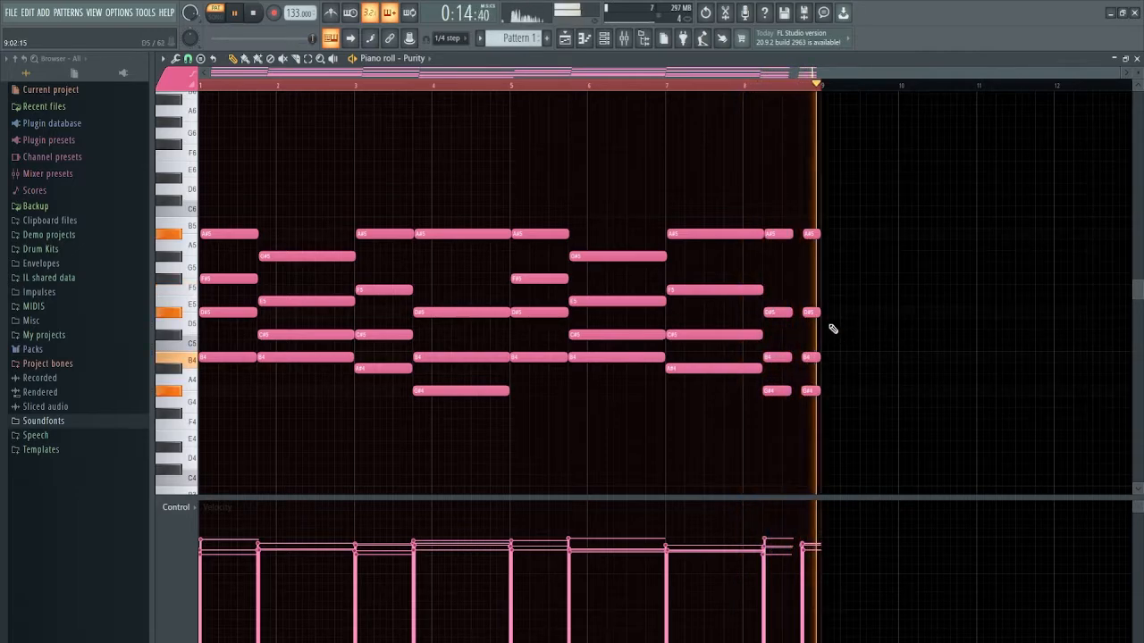
key("space")
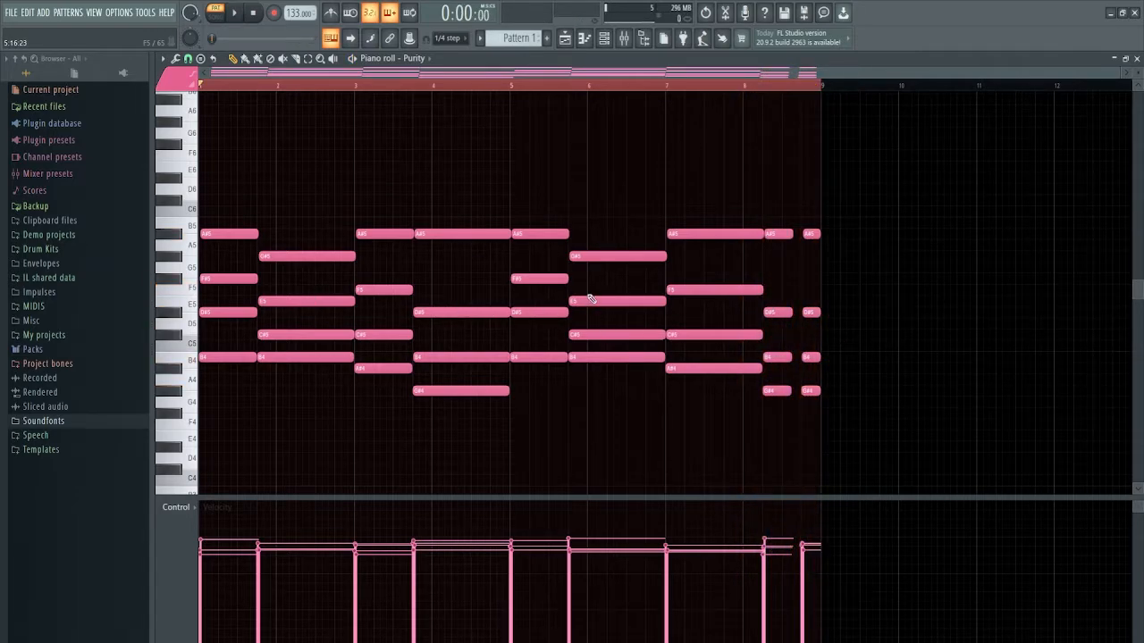
Open the strumizer for the Purity chords, dismiss it without applying, and call up the randomizer.
key("alt+s")
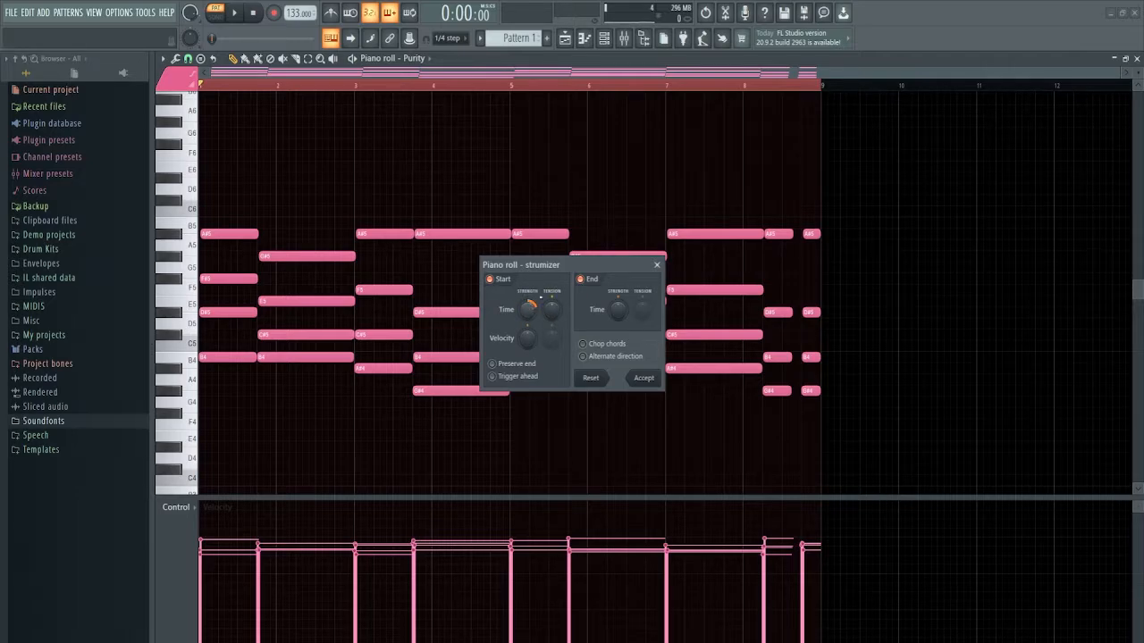
left_click(657, 264)
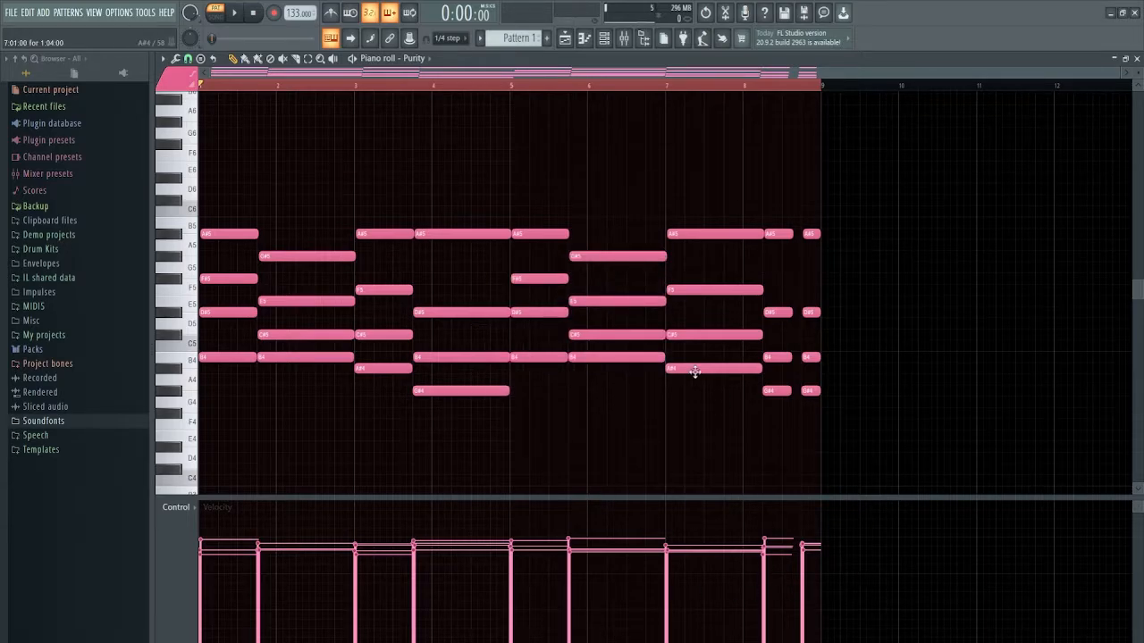
key("alt+r")
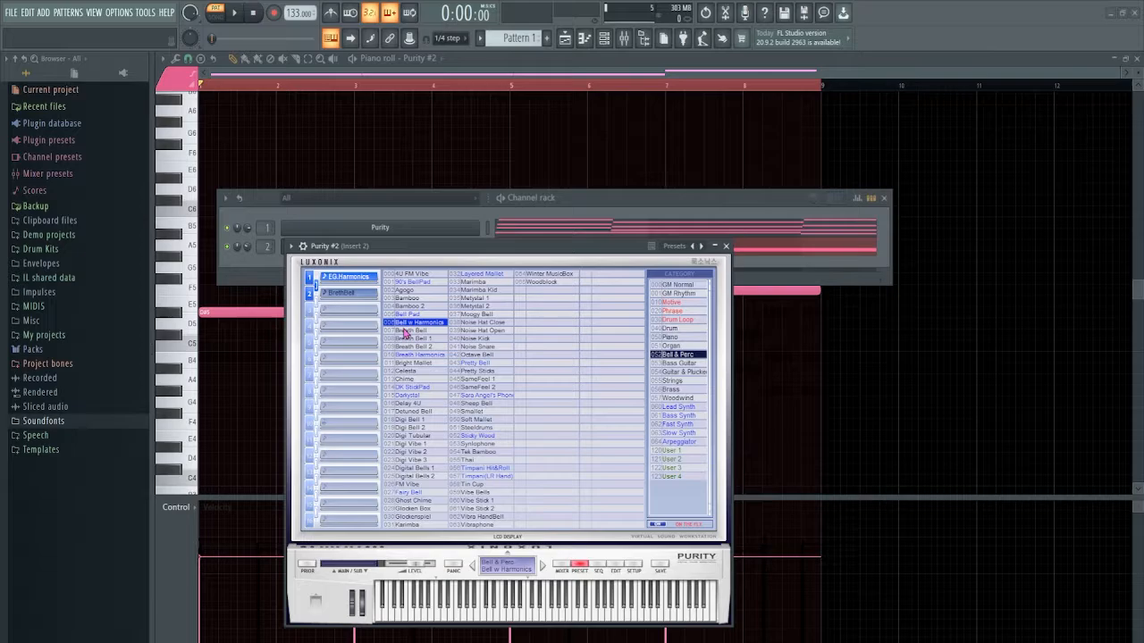
Close the Purity #2 bell instrument, examine its long sustained notes in the piano roll, and play them.
left_click(852, 391)
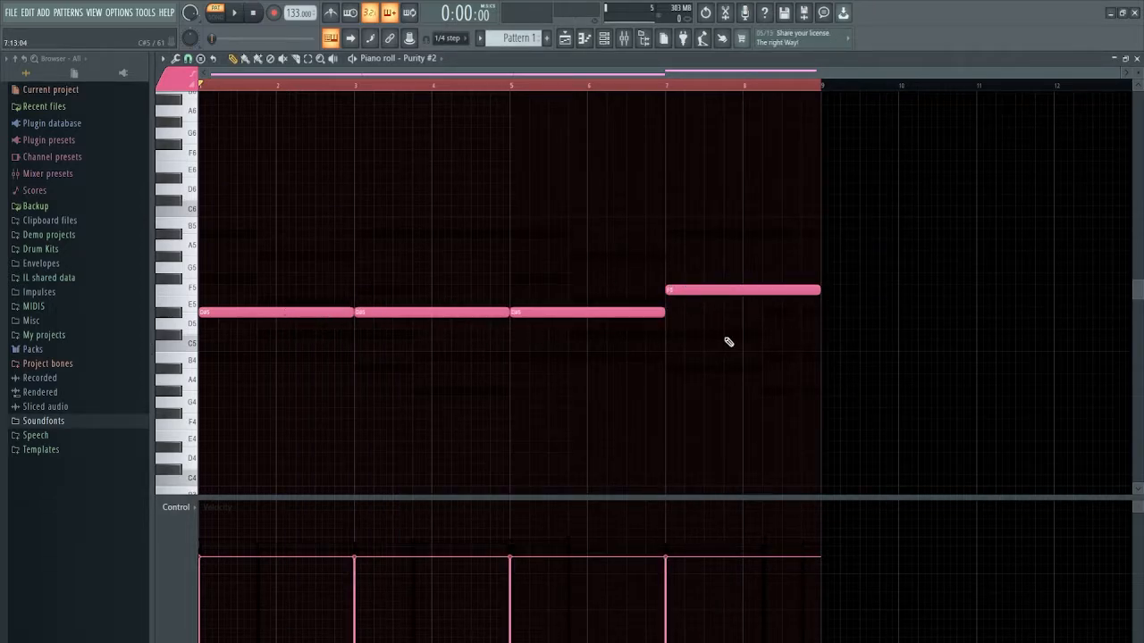
left_click_drag(766, 350, 262, 243)
left_click(647, 173)
key("space")
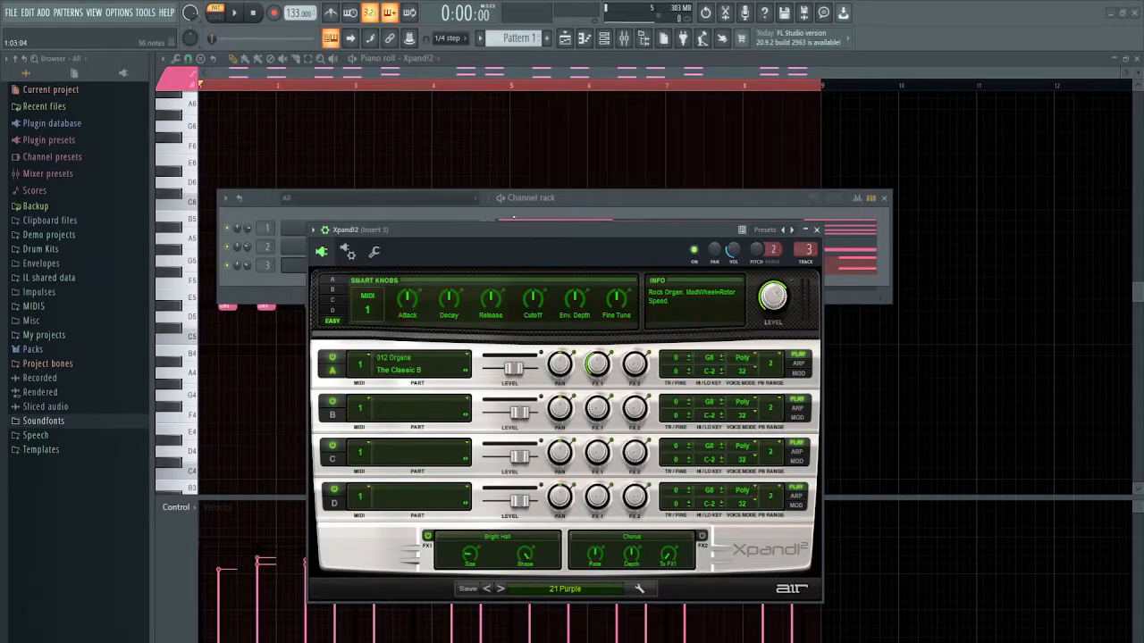
Close the Xpand!2 organ instrument, examine its short rhythmic notes across the eight bars, and play them.
right_click(963, 390)
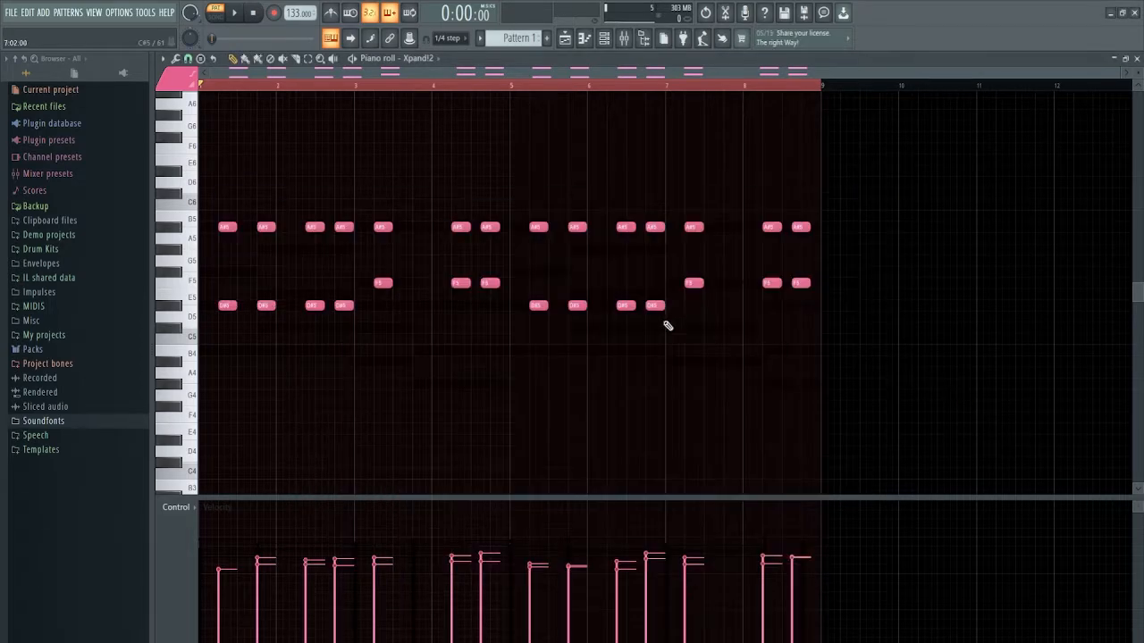
mouse_move(846, 351)
left_mouse_down()
mouse_move(811, 322)
mouse_move(213, 183)
left_mouse_up()
scroll(206, 313, "up", 4)
scroll(480, 335, "down", 6)
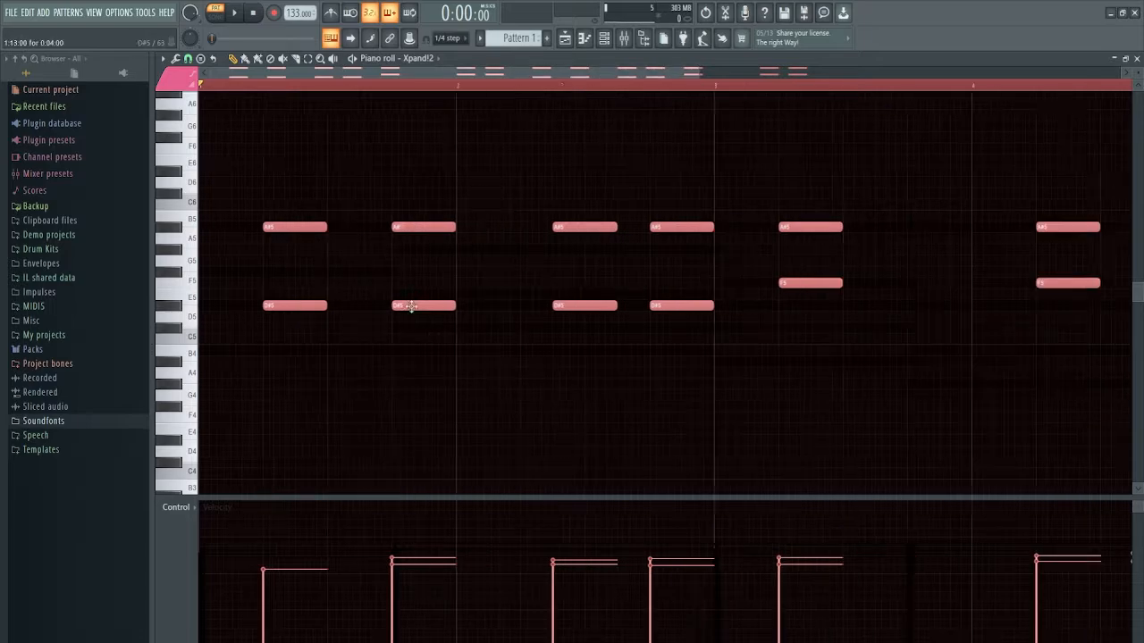
scroll(248, 284, "down", 1)
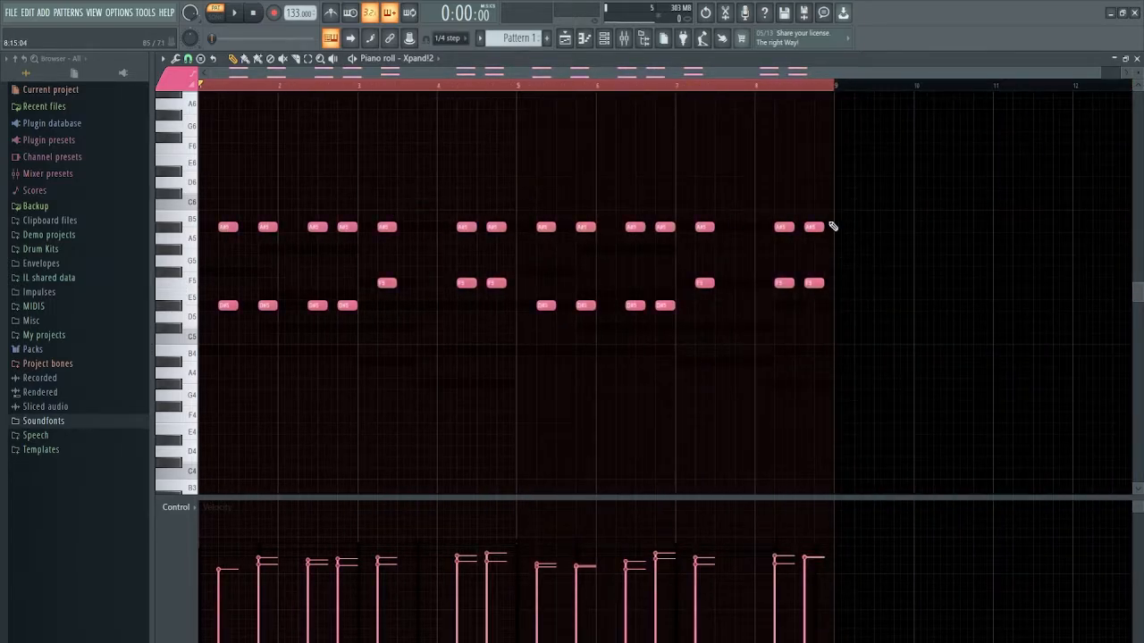
left_click_drag(887, 235, 148, 209)
key("space")
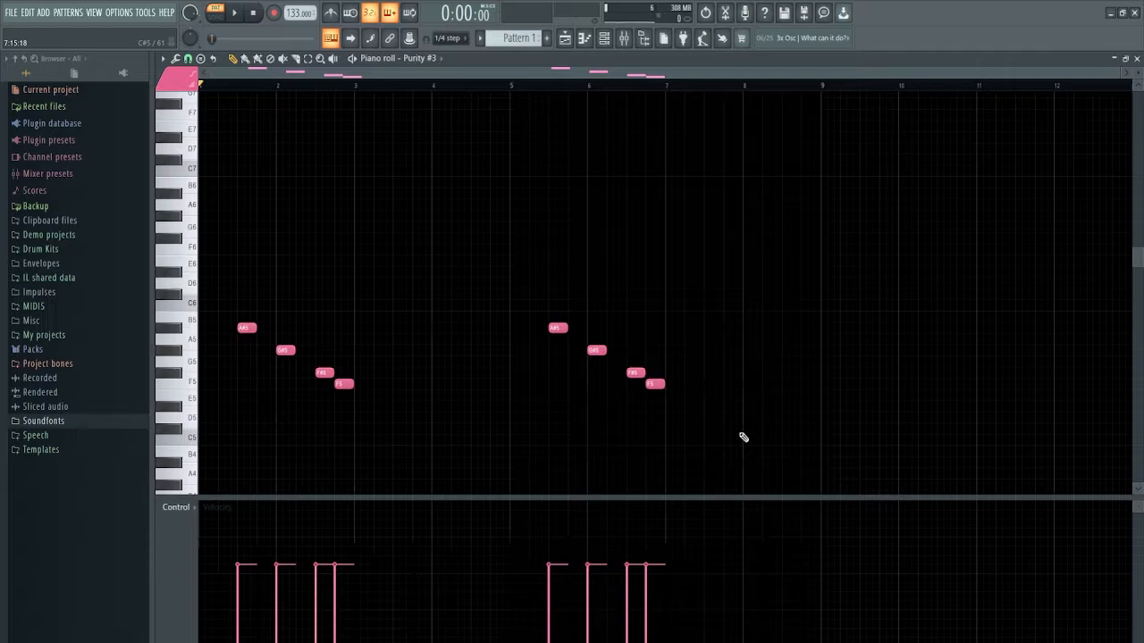
Examine the Purity #3 melody and bring up the Xpand!2 #2 notes in the piano roll.
left_click_drag(743, 437, 134, 256)
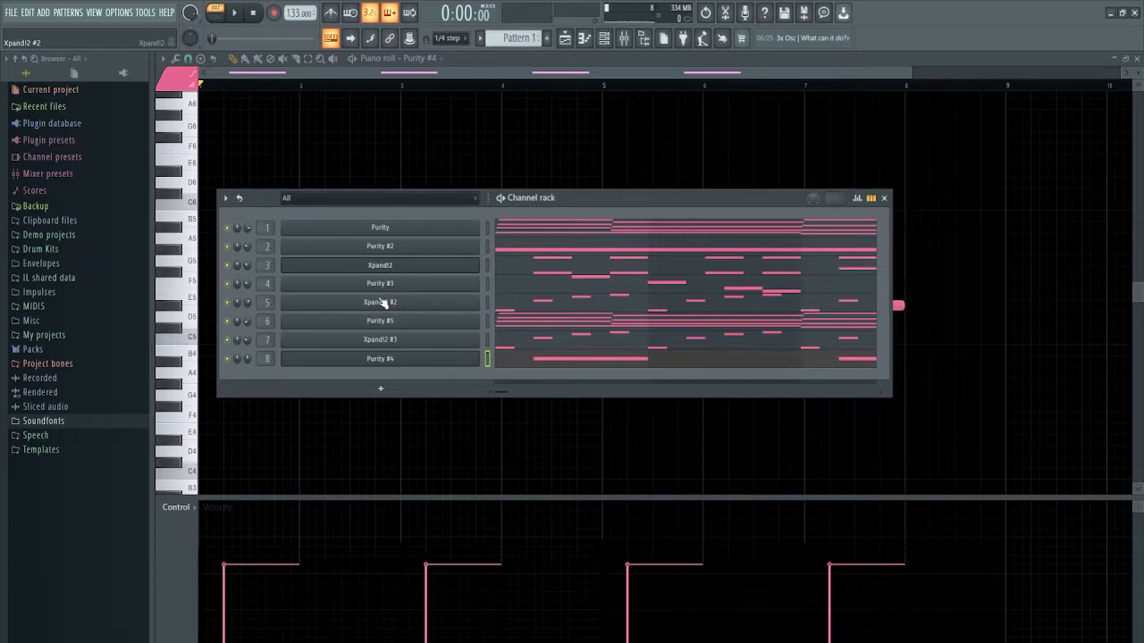
left_click(522, 307)
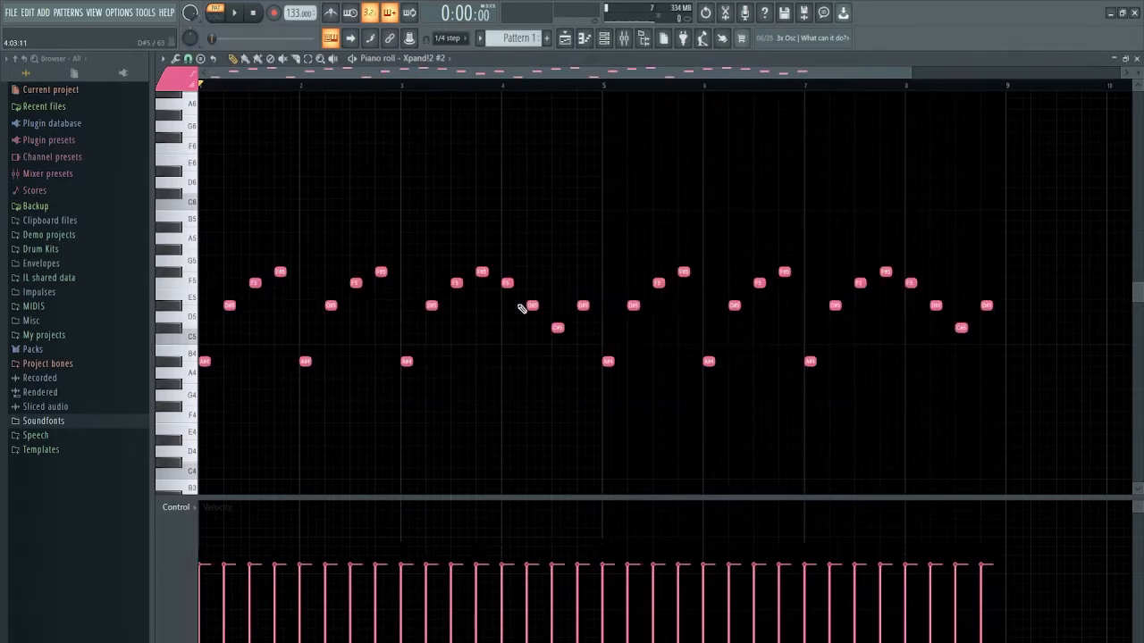
Inspect the instrument patches of Xpand!2 #2 and Xpand!2 #3, and bring up the Xpand!2 #3 notes.
left_click(604, 37)
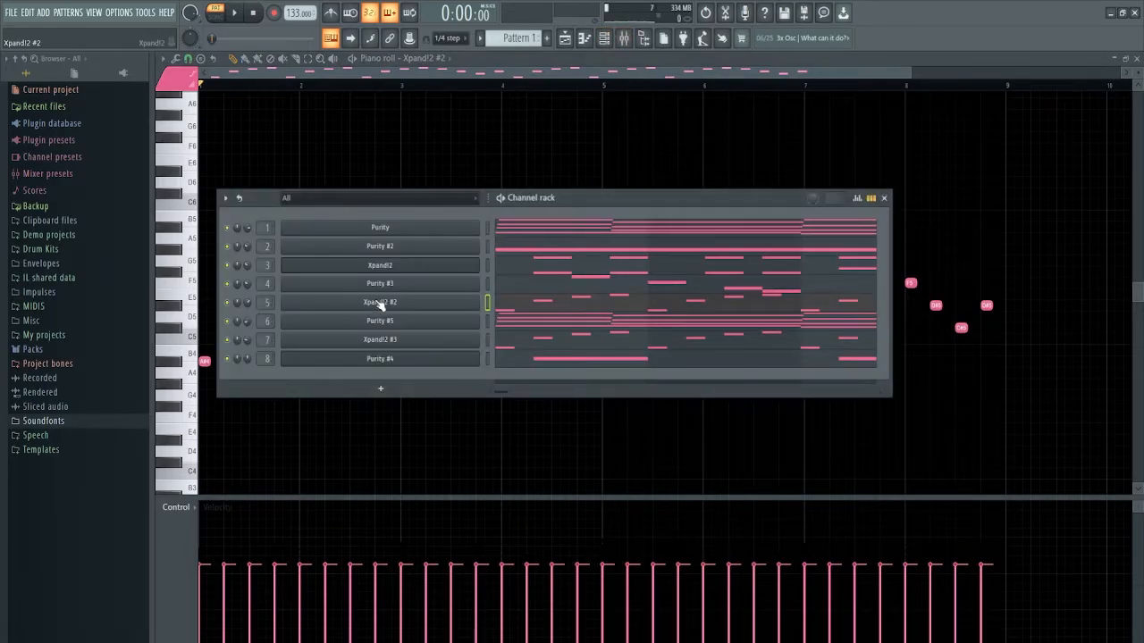
left_click(380, 304)
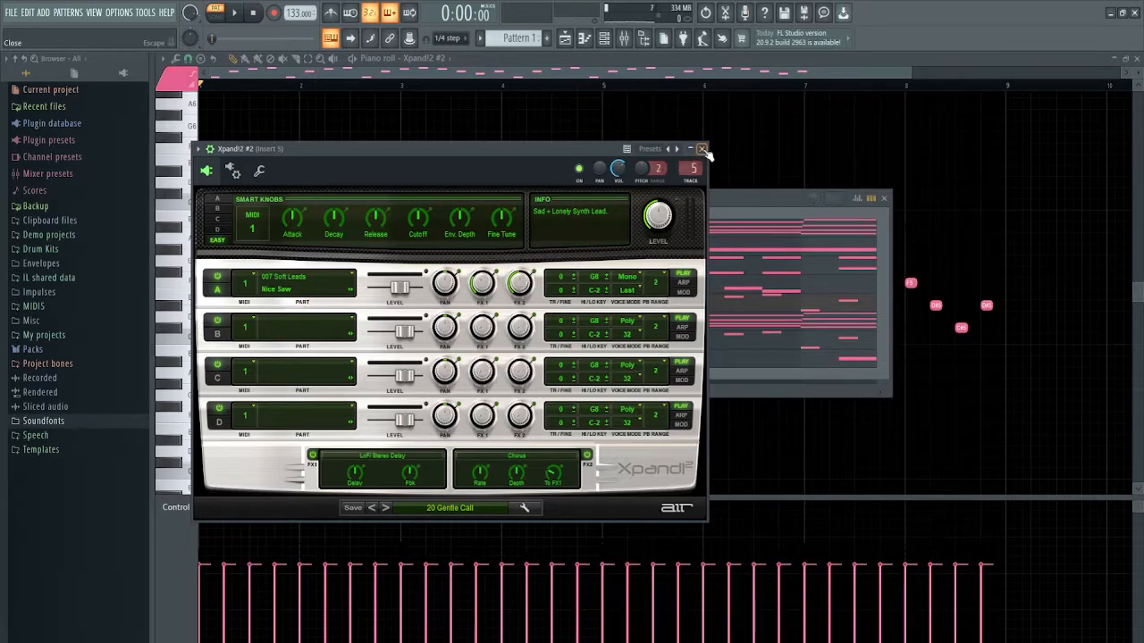
left_click(701, 148)
left_click(379, 340)
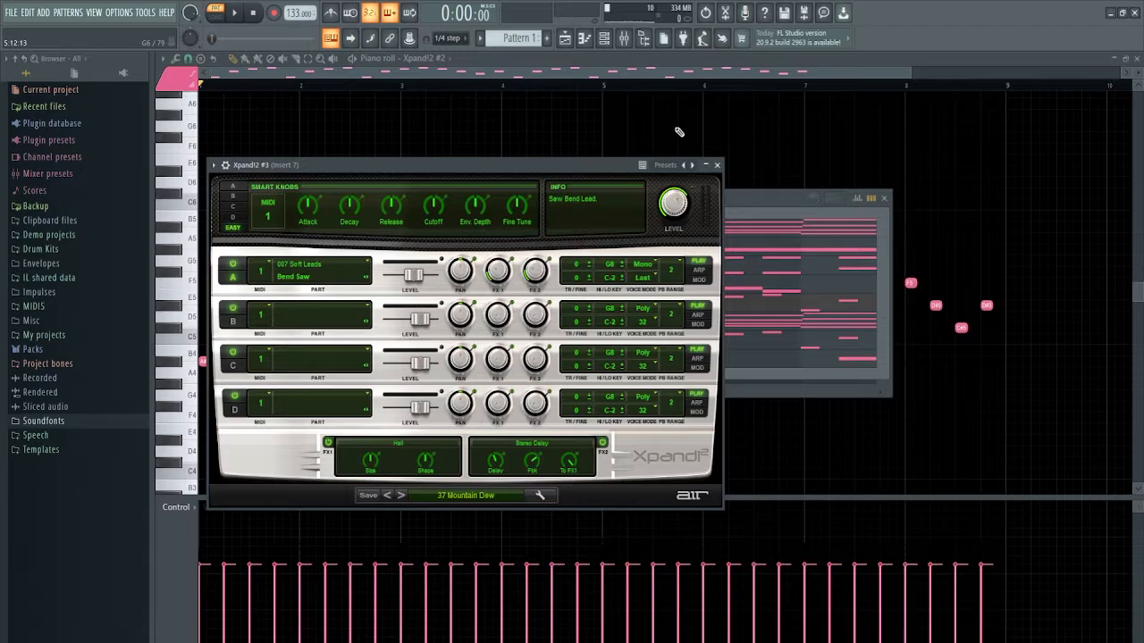
left_click(768, 349)
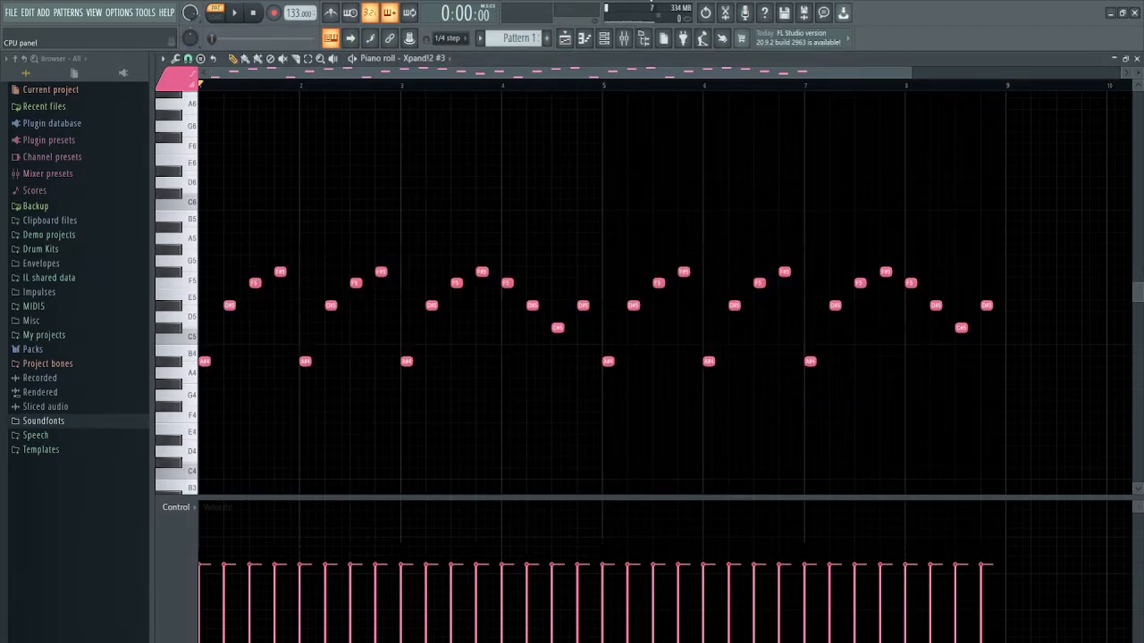
Mute every channel except Xpand!2 #2 and Xpand!2 #3, play them together, and switch the piano roll to Xpand!2 #2.
left_click(614, 51)
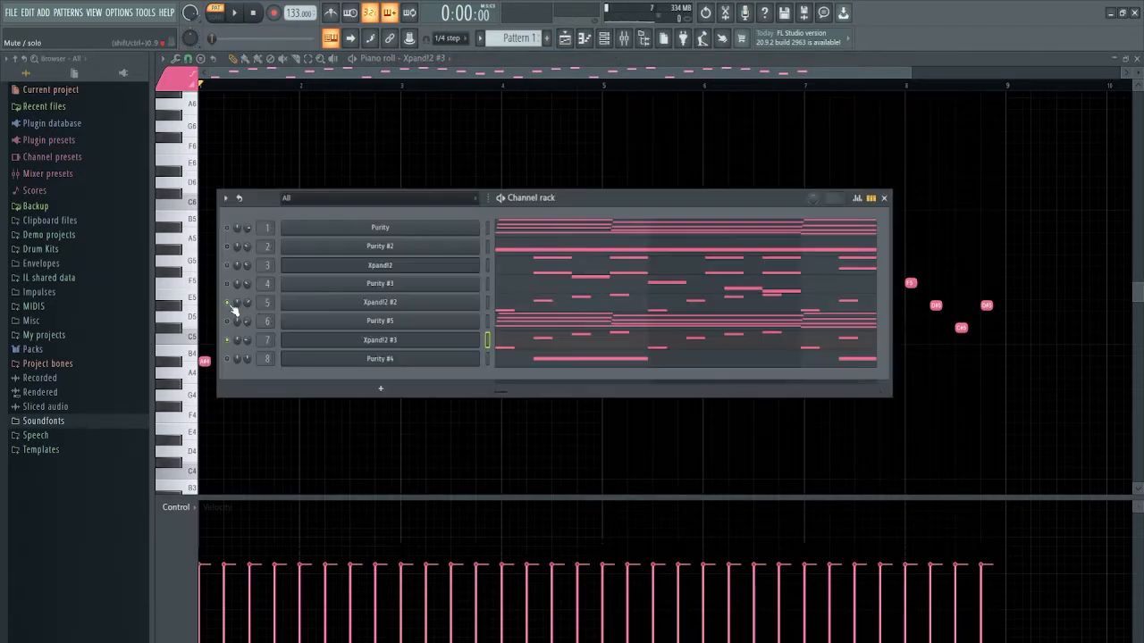
key("space")
left_click(564, 153)
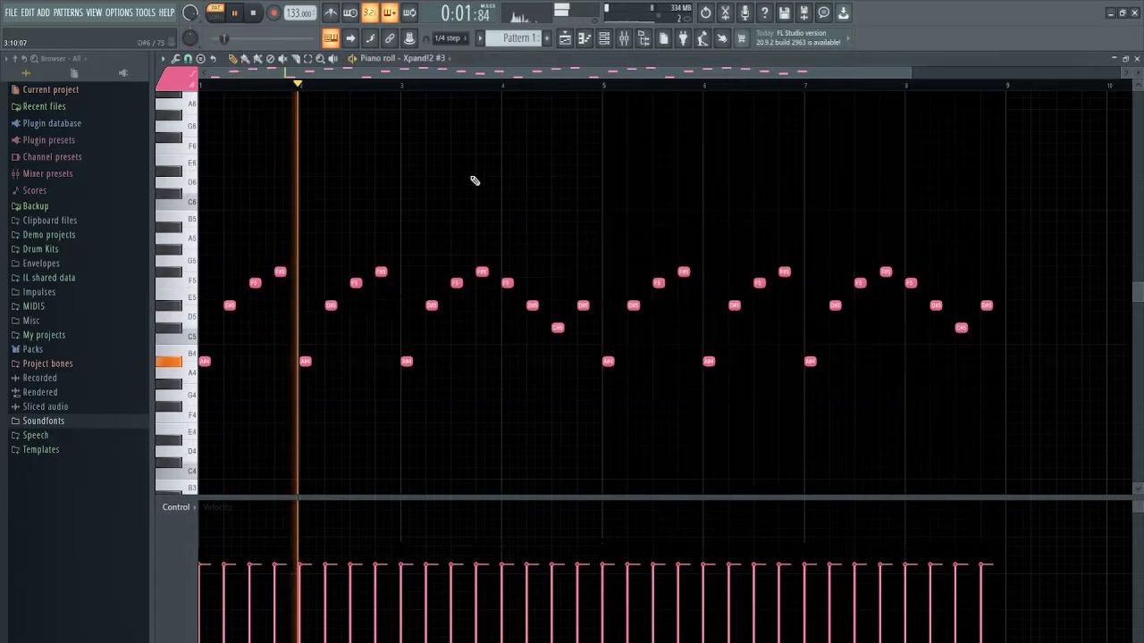
left_click(453, 65)
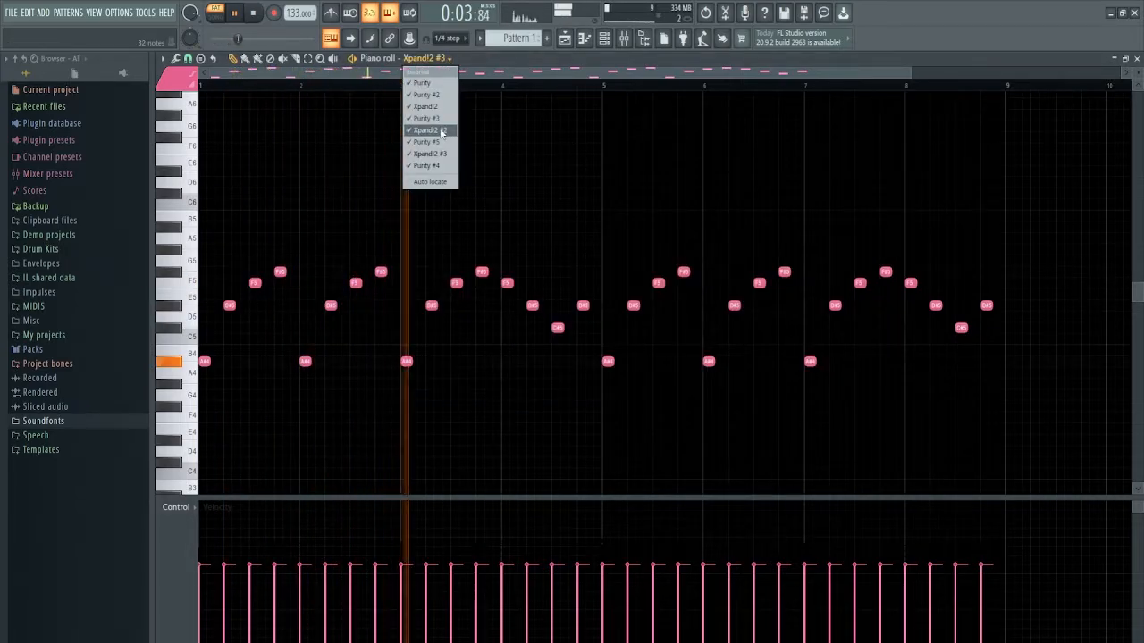
left_click(421, 128)
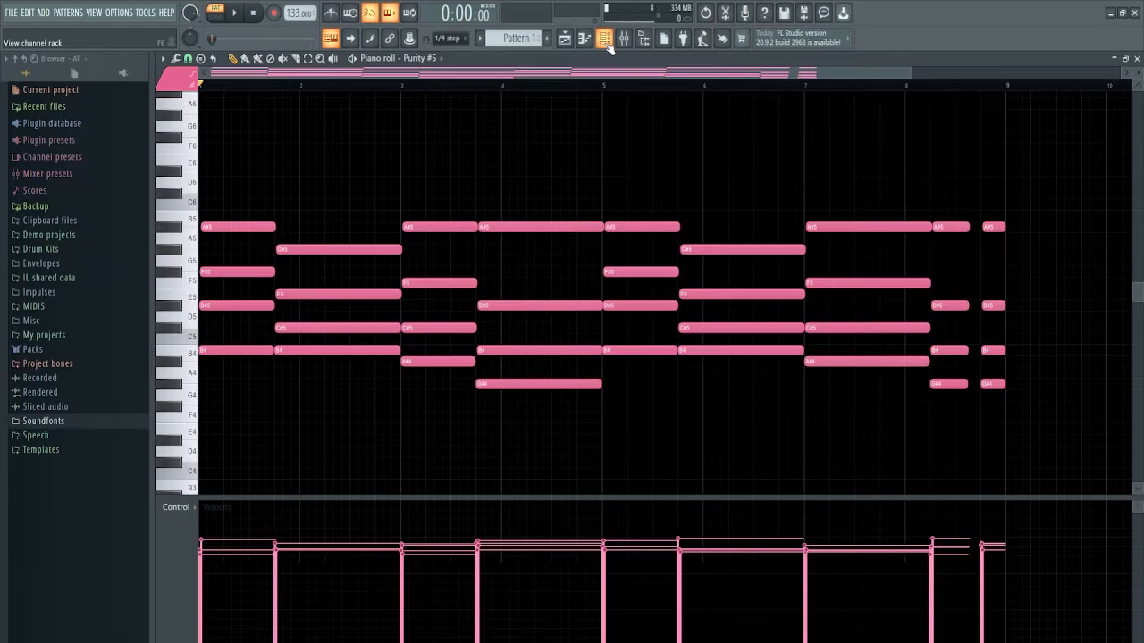
Inspect the Purity #5 instrument with its layered pad presets, and play its chord notes in the piano roll.
left_click(605, 41)
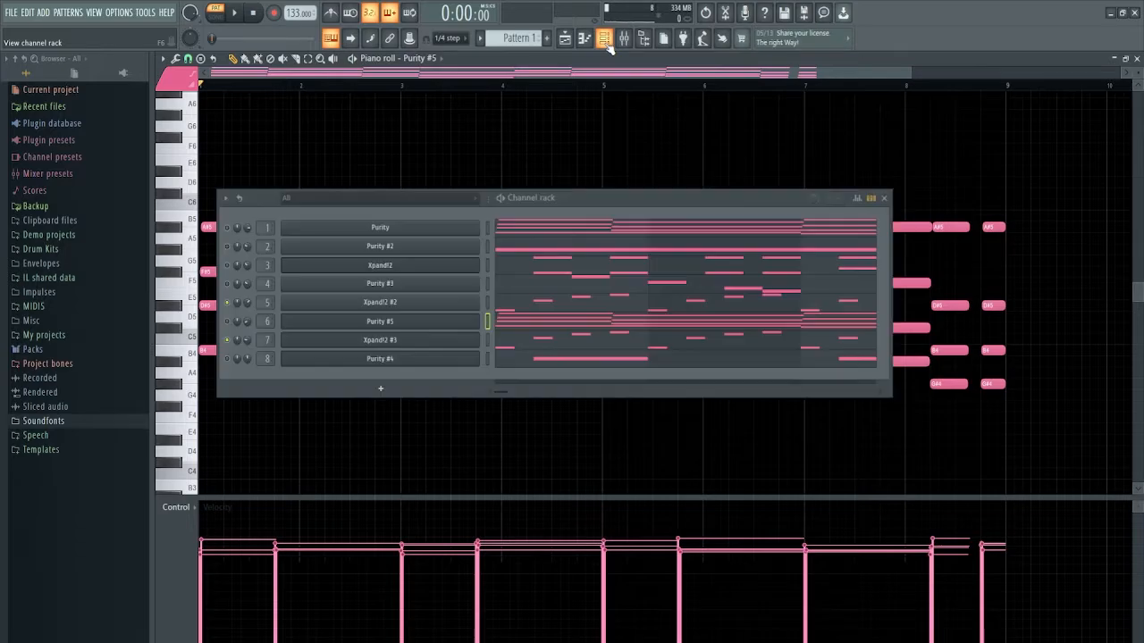
left_click(430, 324)
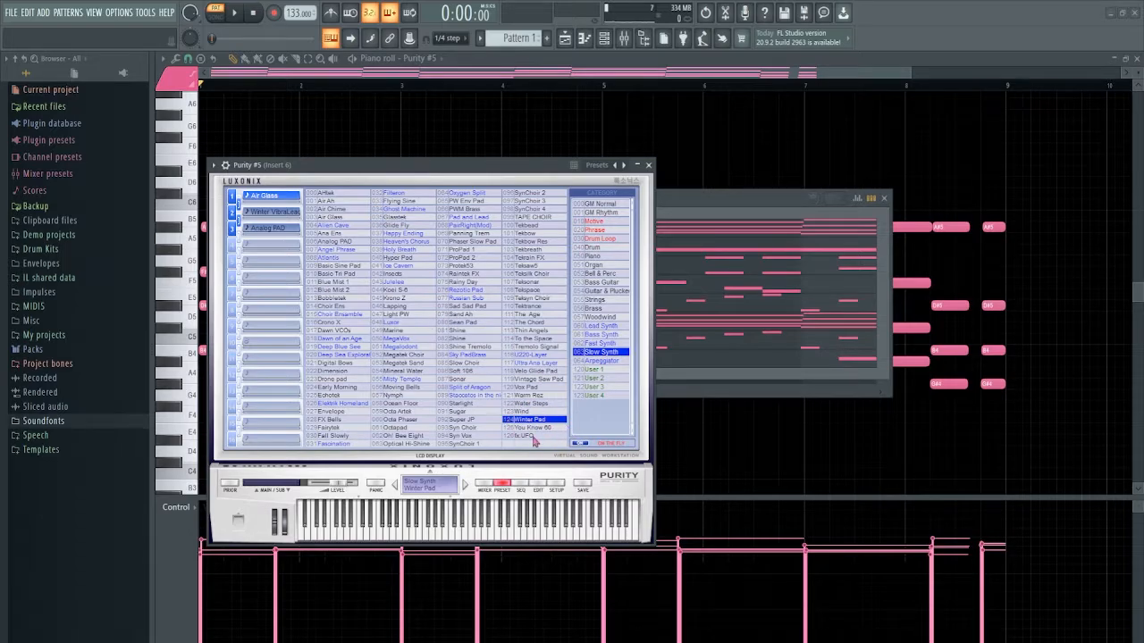
left_click(686, 199)
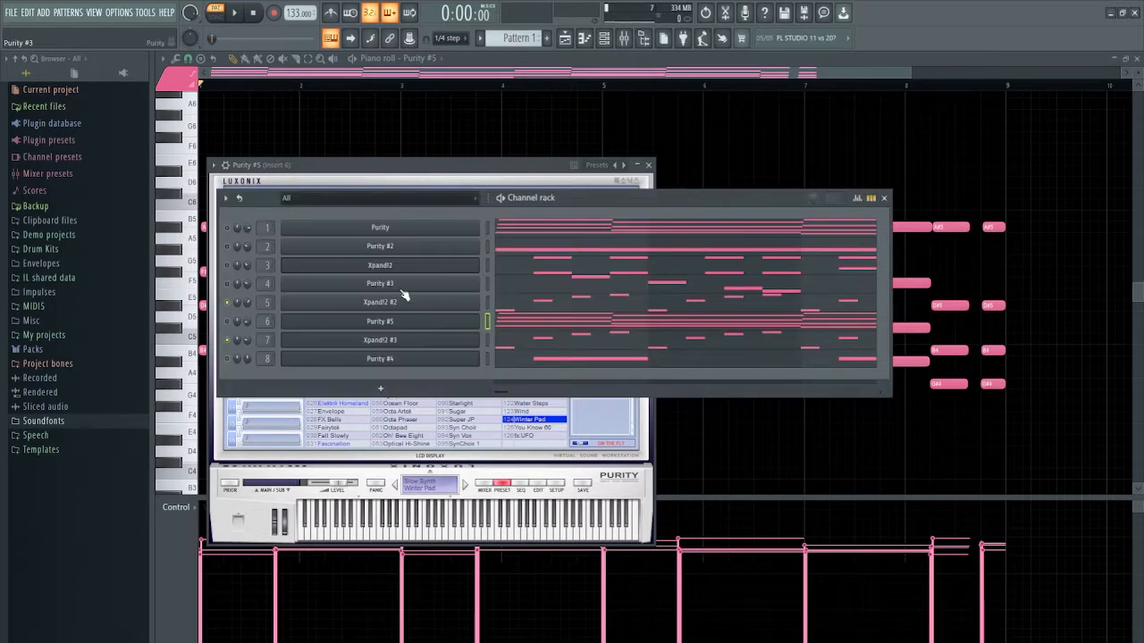
left_click(690, 153)
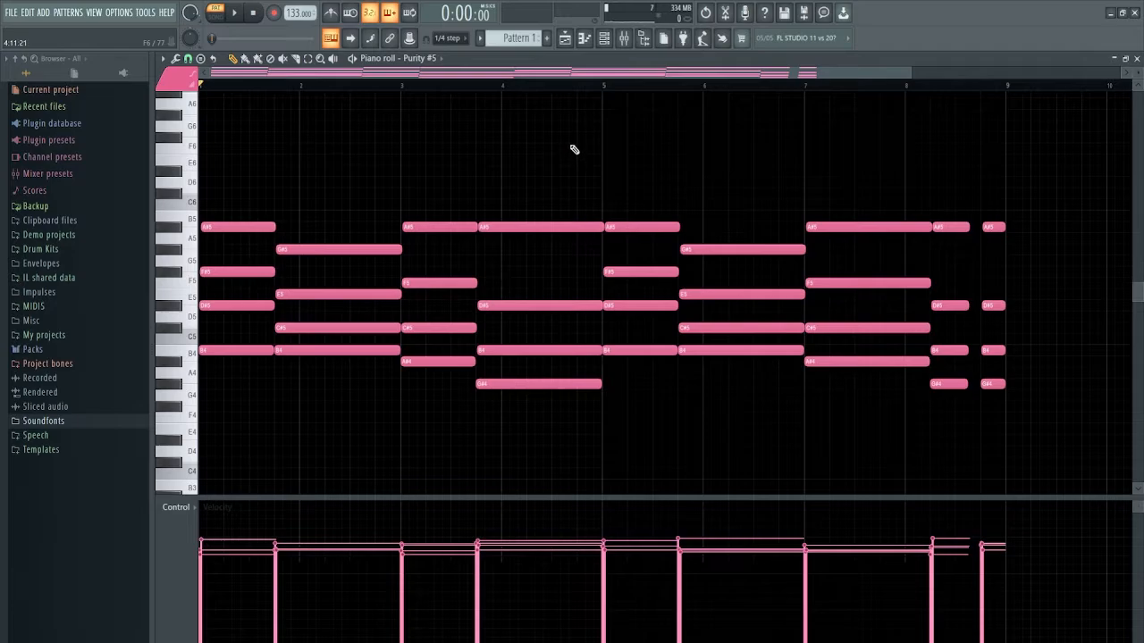
key("space")
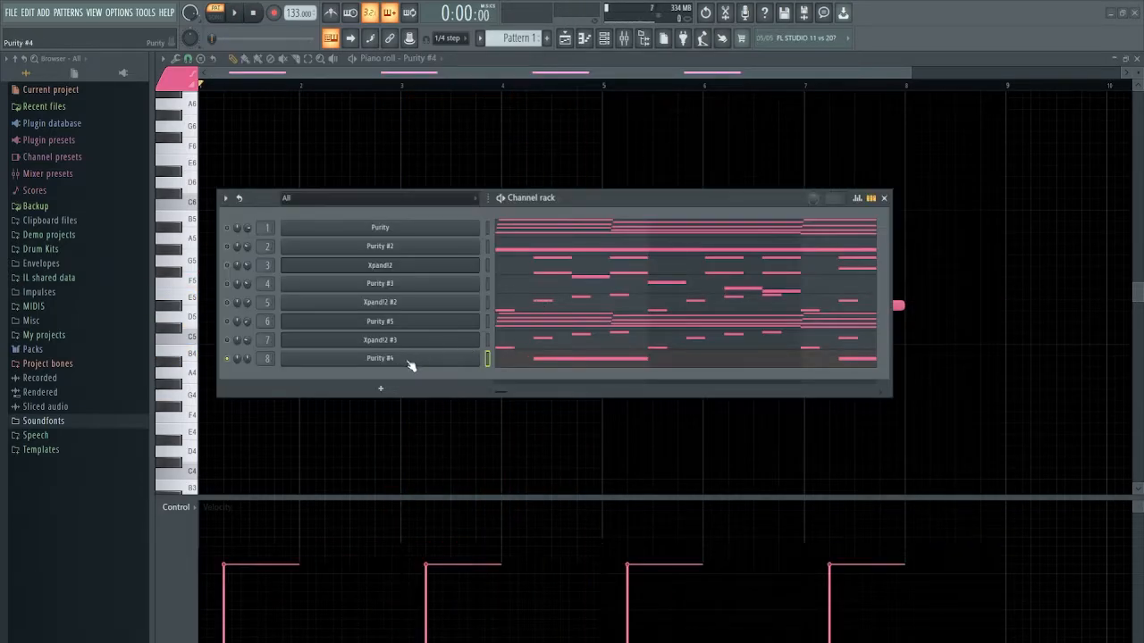
Inspect the Purity #4 instrument with its Synth Sitar preset, and bring up its notes in the piano roll.
left_click(411, 361)
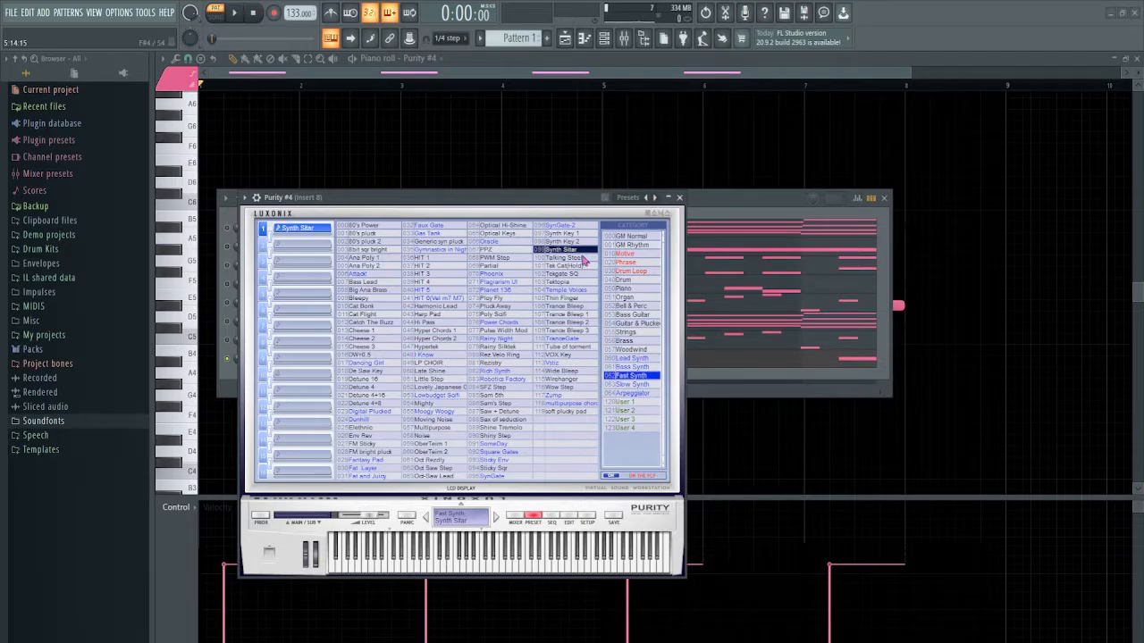
right_click(764, 117)
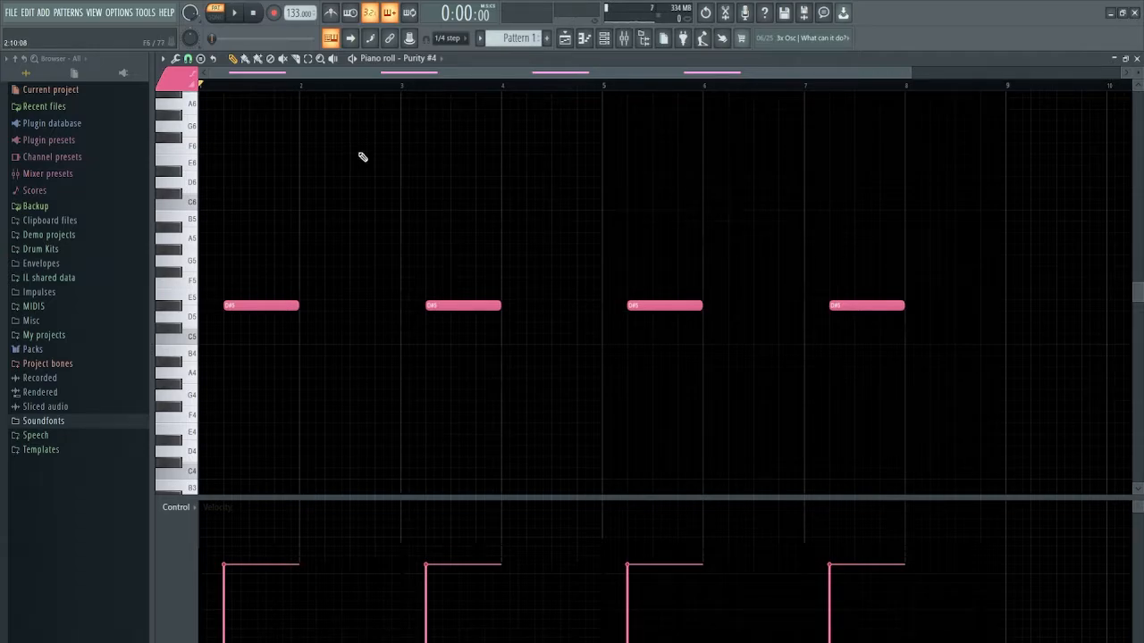
Play the pattern while showing the notes of Xpand!2 #3, Purity #5 and Xpand!2 #2 in the piano roll.
key("space")
left_click(437, 59)
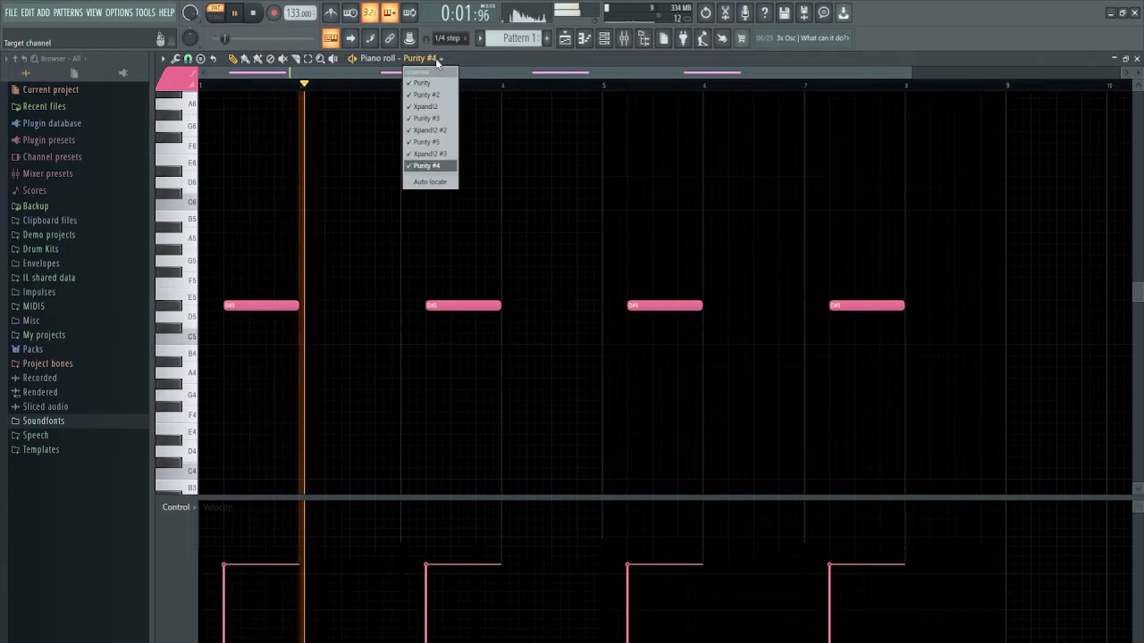
left_click(428, 154)
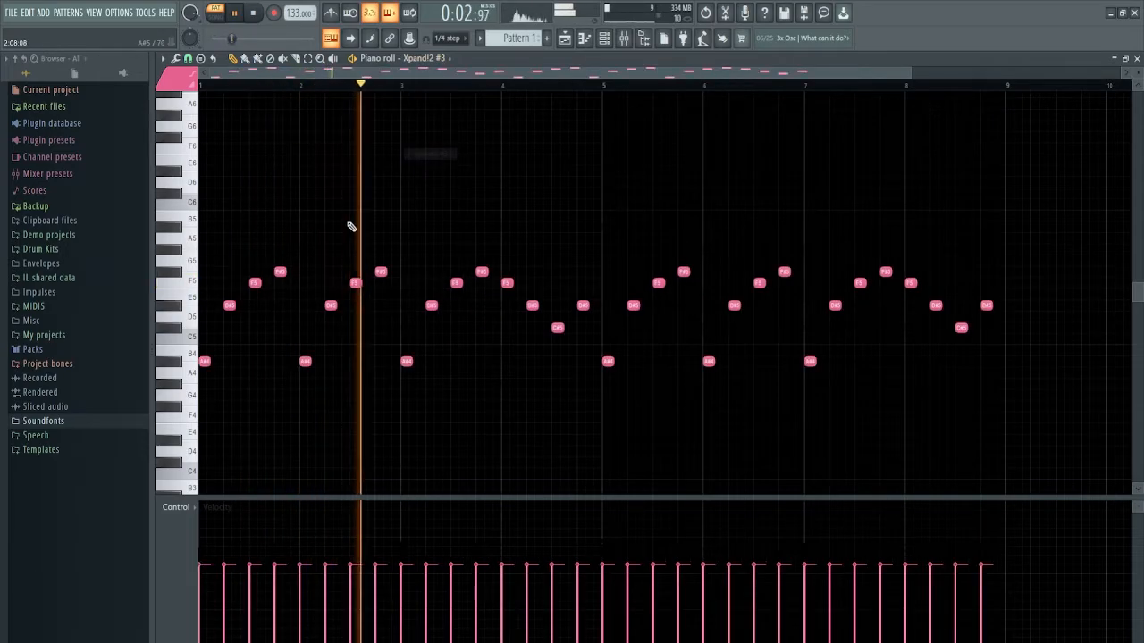
left_click(431, 59)
left_click(429, 140)
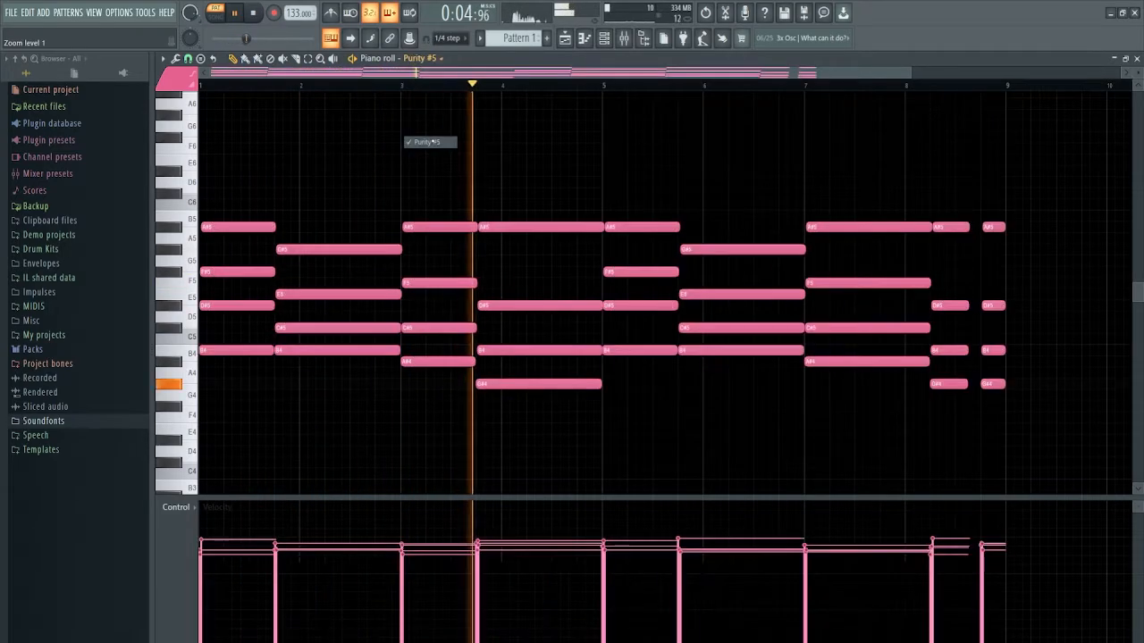
left_click(432, 58)
left_click(428, 146)
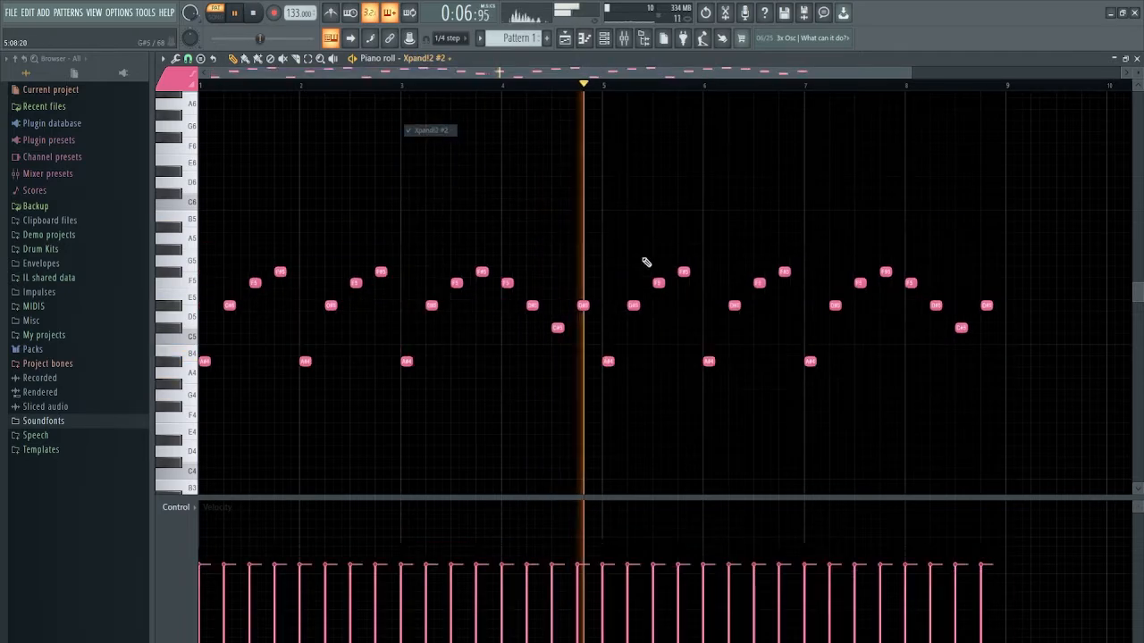
Continue through the notes of Purity #3, Purity #2 and Purity in the piano roll, and stop playback.
left_click(436, 59)
left_click(429, 118)
left_click(433, 58)
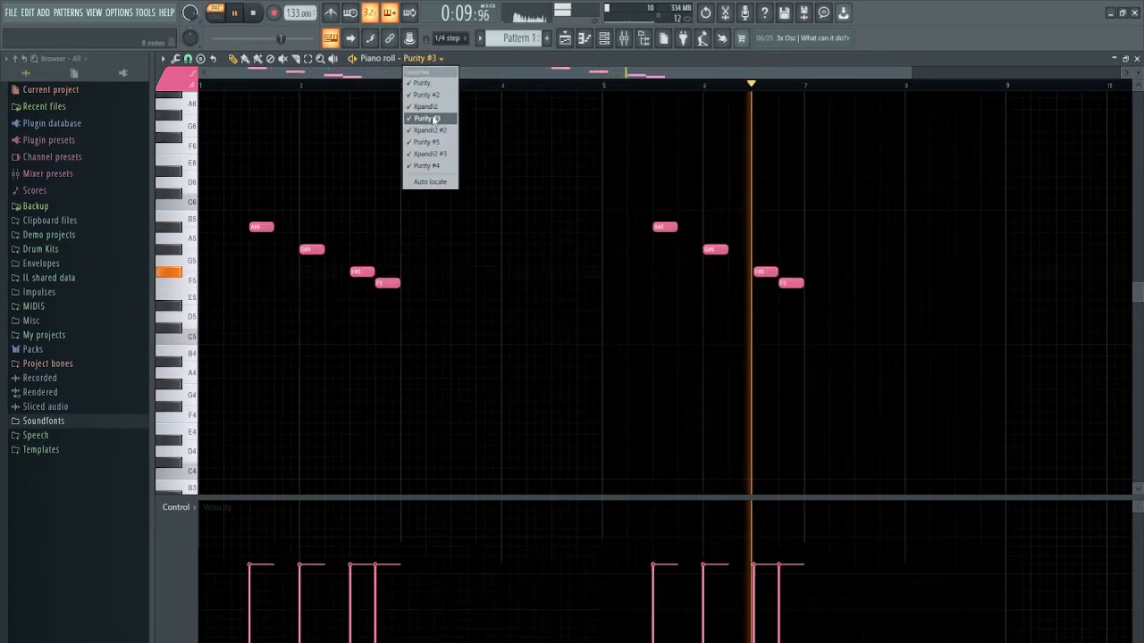
left_click(433, 118)
left_click(433, 58)
left_click(427, 94)
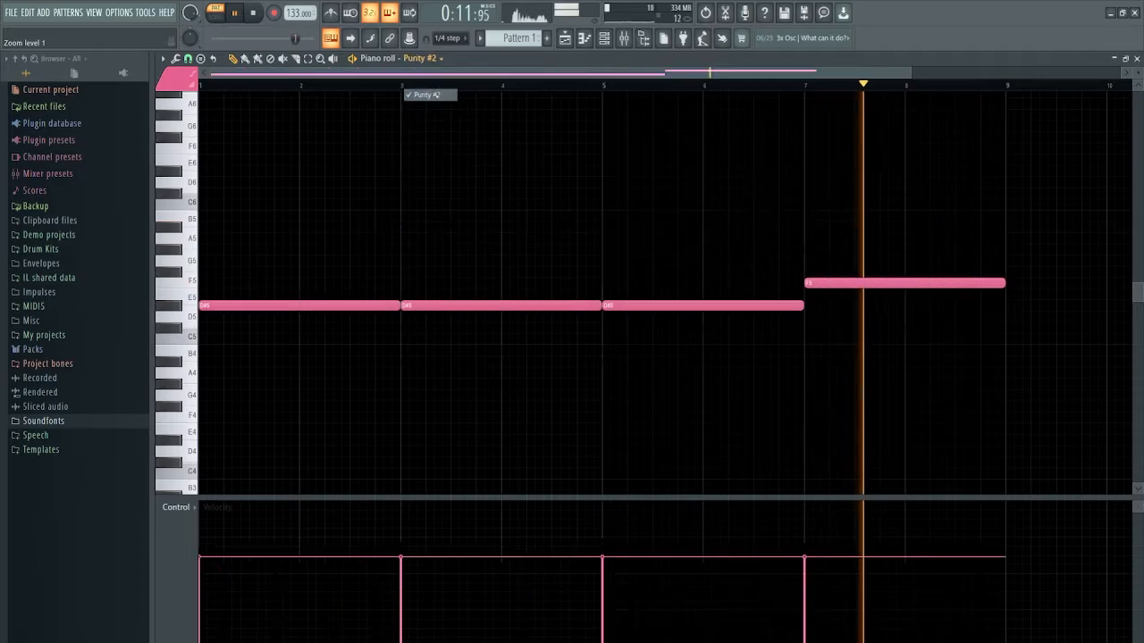
left_click(433, 58)
left_click(451, 94)
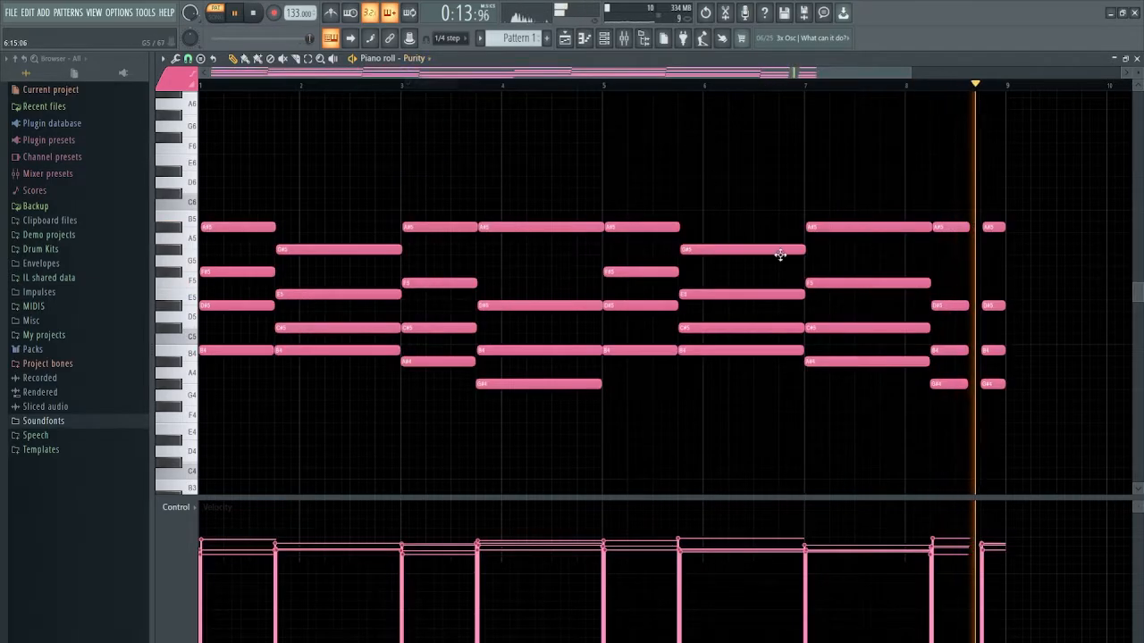
key("space")
Play the pattern with the channel rack open, and close the sample settings of Mingo - PLugg Klap 2.
left_click(604, 39)
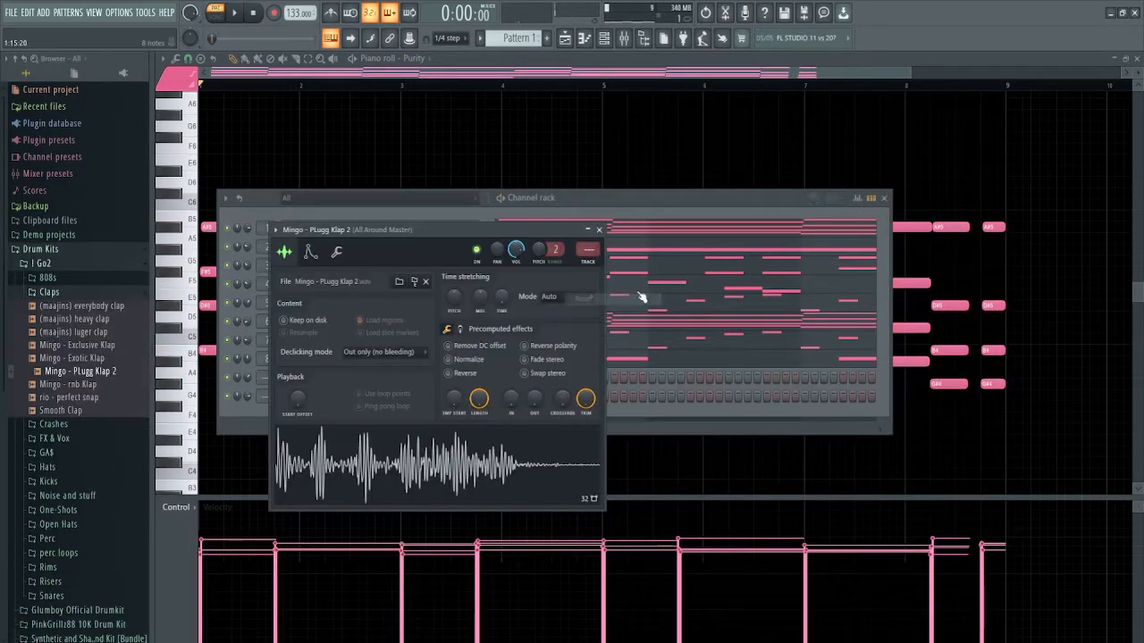
key("space")
left_click(600, 231)
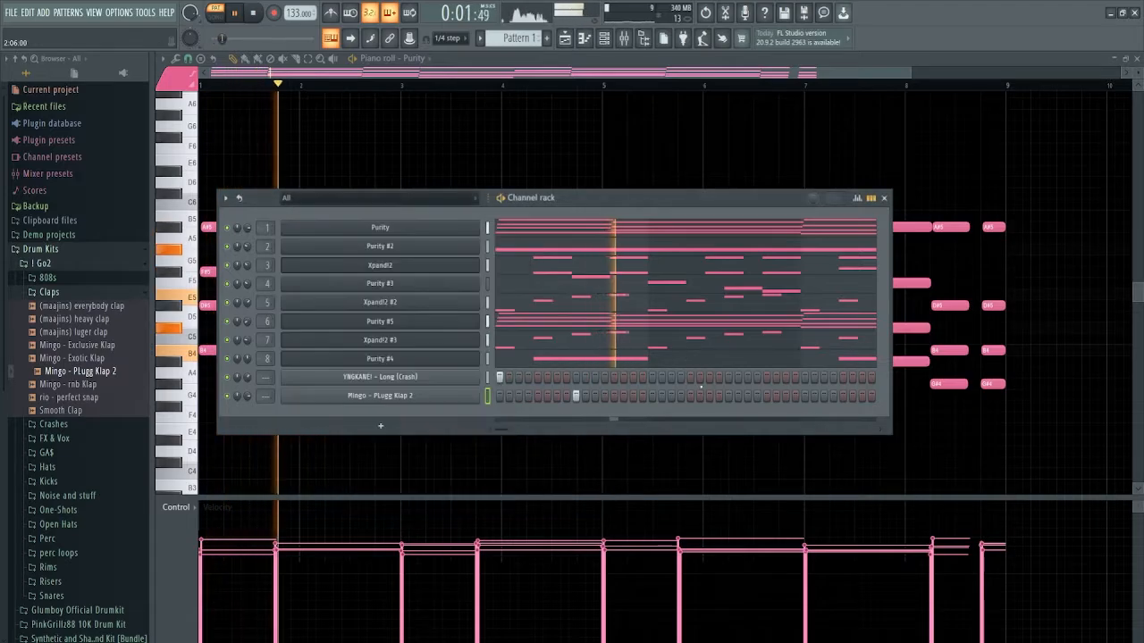
Bring up the channel rack over the piano roll, and expand the 808s folder of the drum kit.
left_click(884, 198)
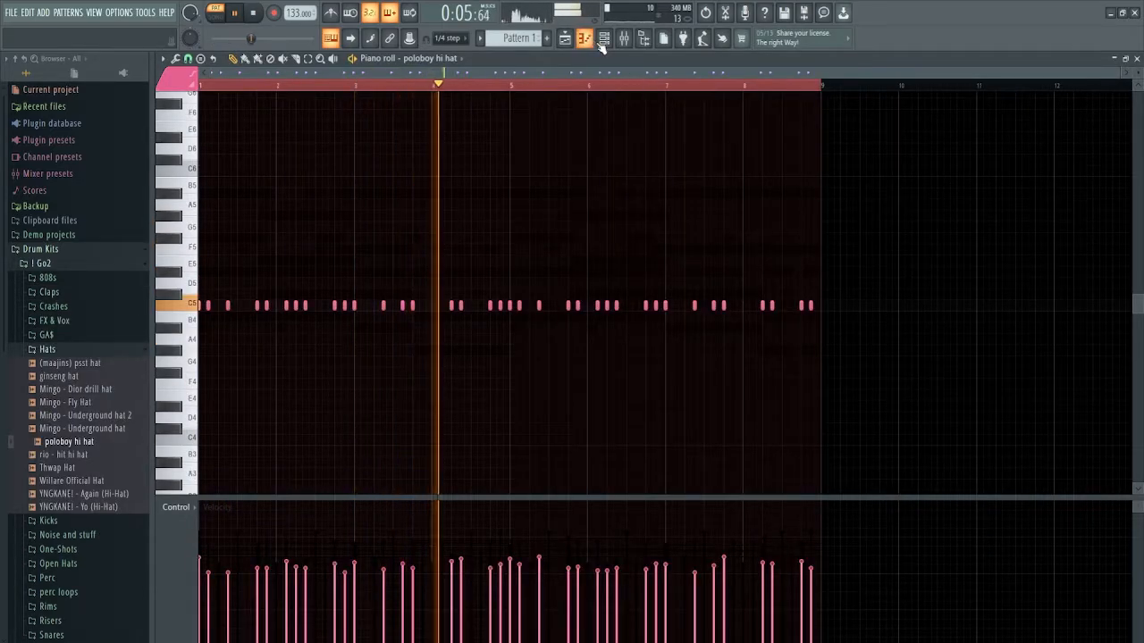
key("F6")
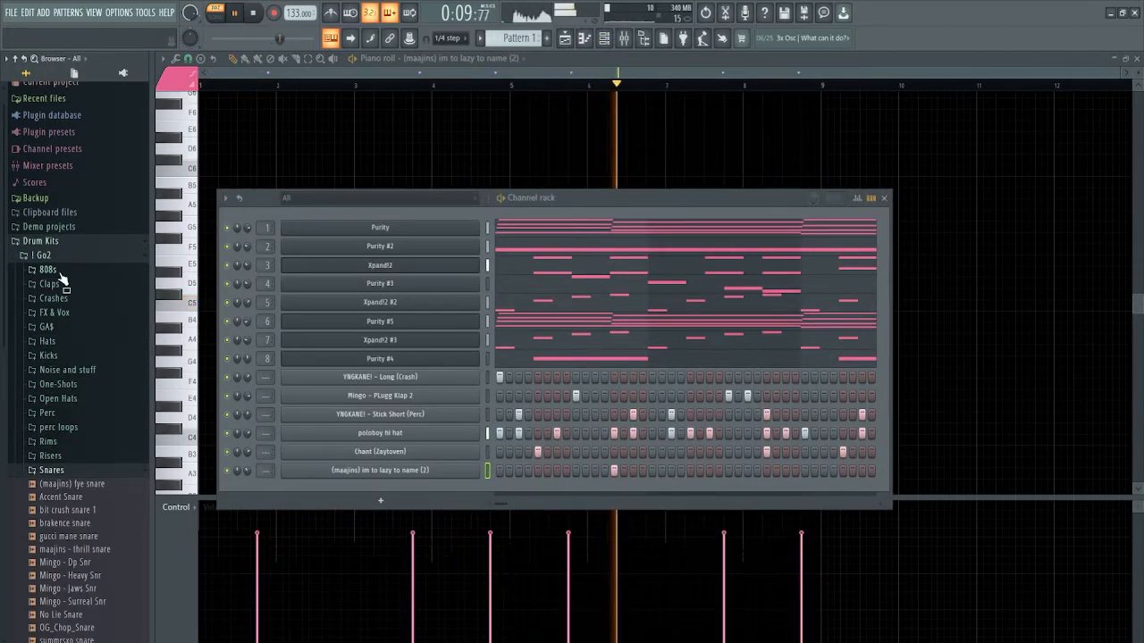
left_click(49, 269)
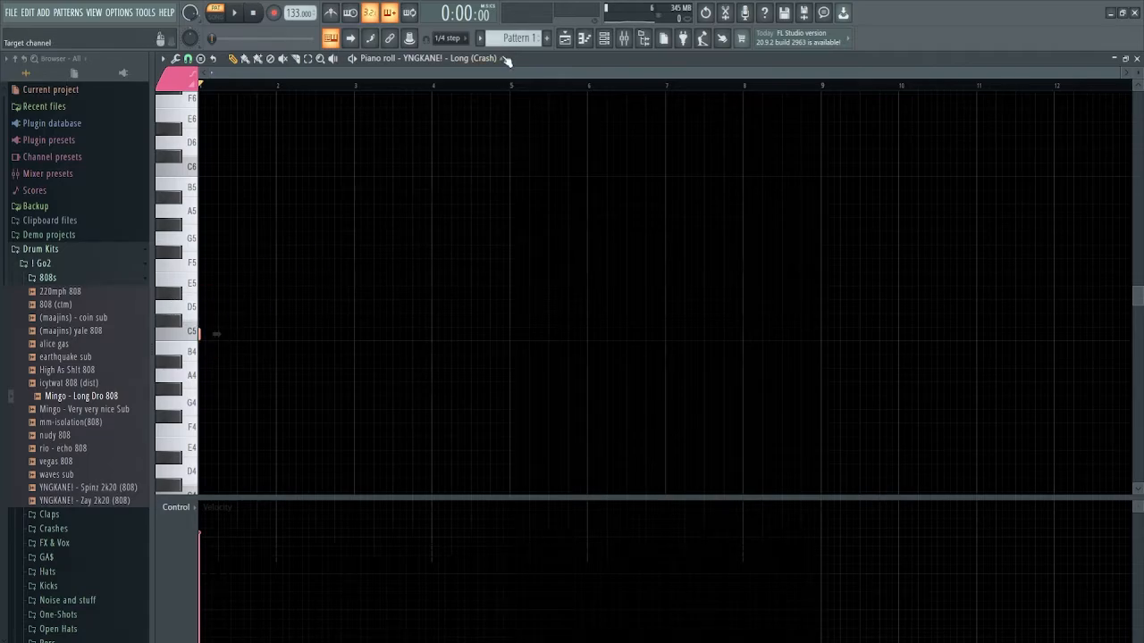
Examine the Mingo - PLugg Klap 2 clap pattern in the piano roll, including the note spacing and velocities across the bars.
left_click(503, 59)
left_click(460, 189)
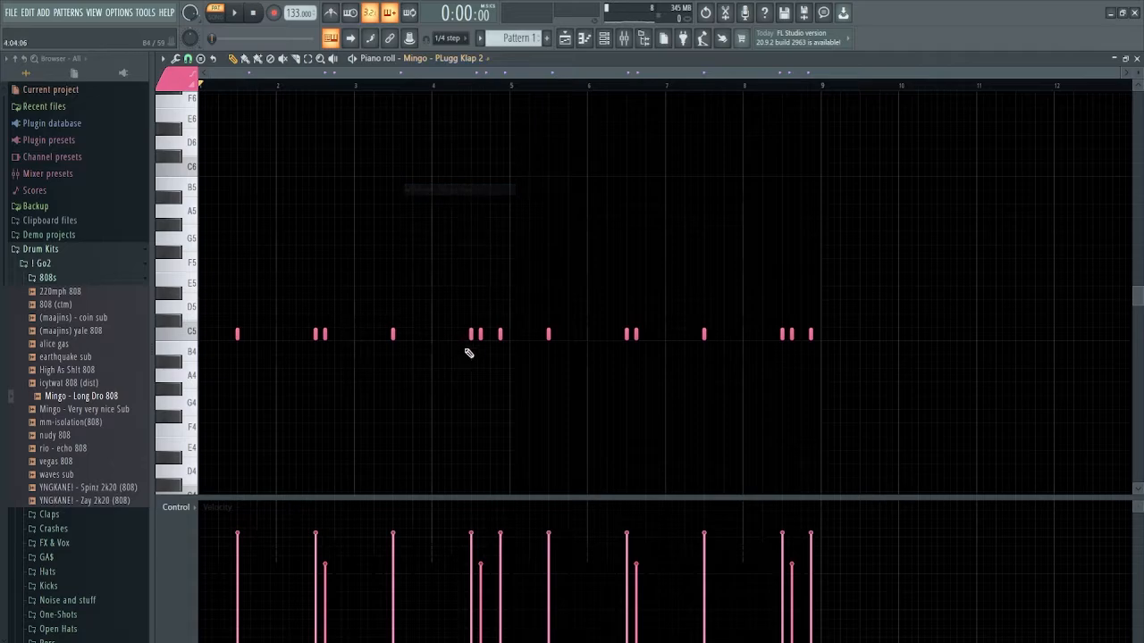
left_click_drag(891, 336, 235, 320)
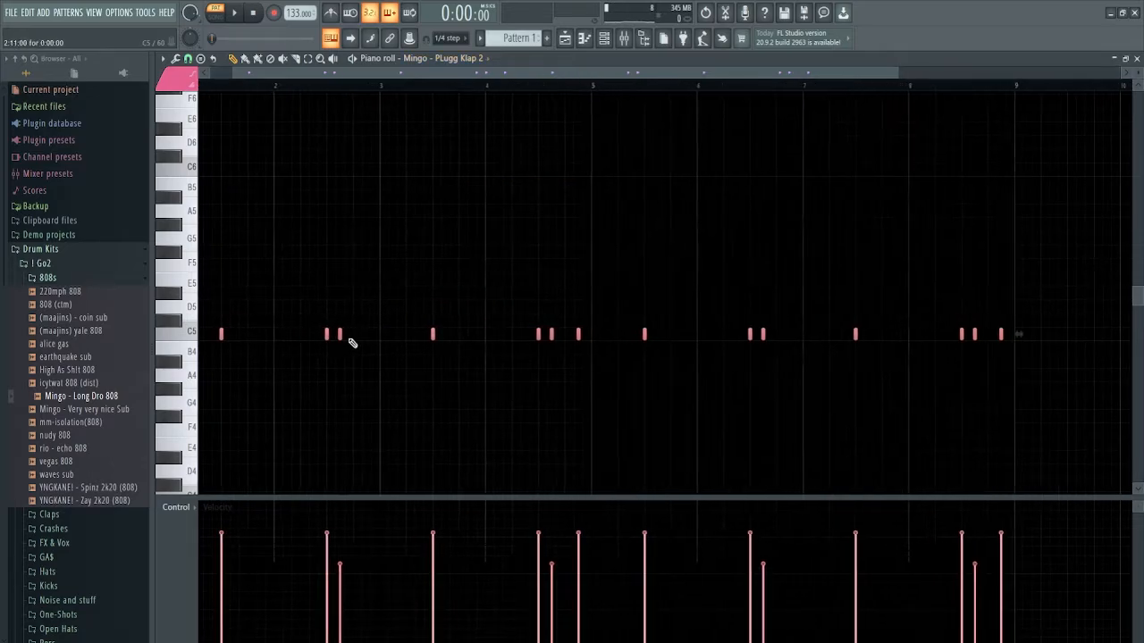
scroll(306, 350, "up", 5)
scroll(408, 326, "down", 2)
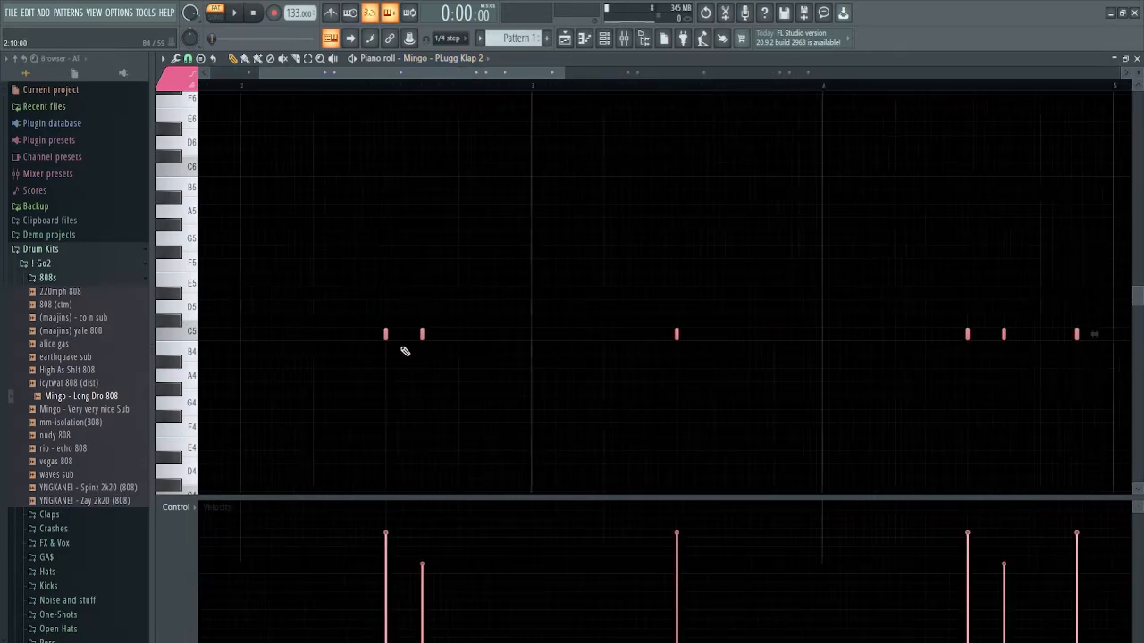
scroll(400, 356, "up", 4)
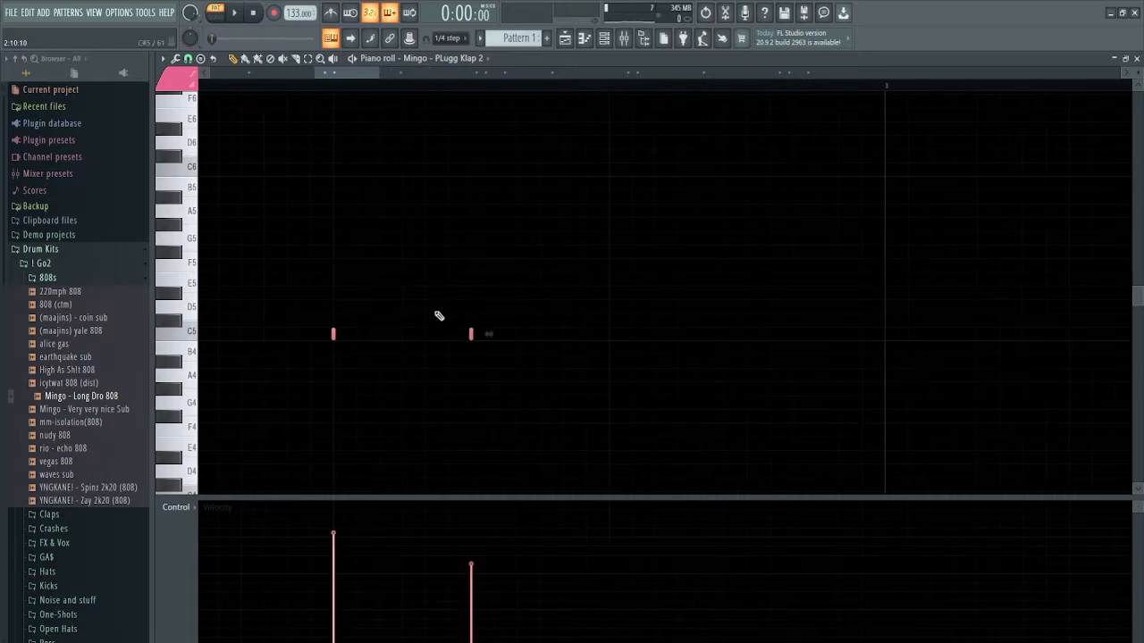
scroll(459, 443, "down", 3)
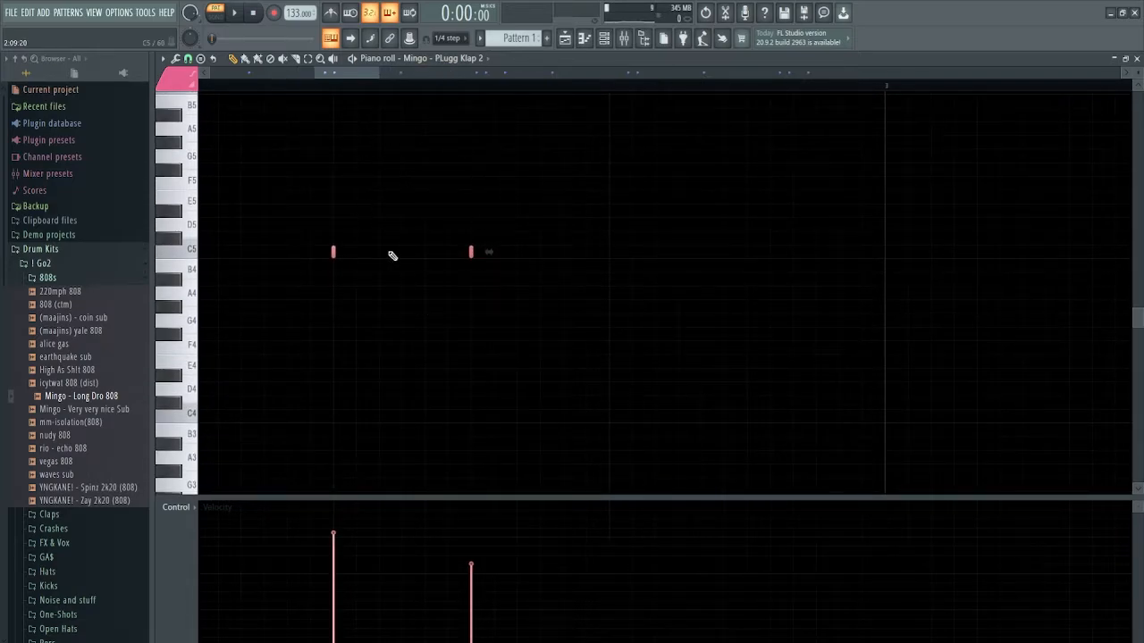
scroll(466, 330, "down", 8)
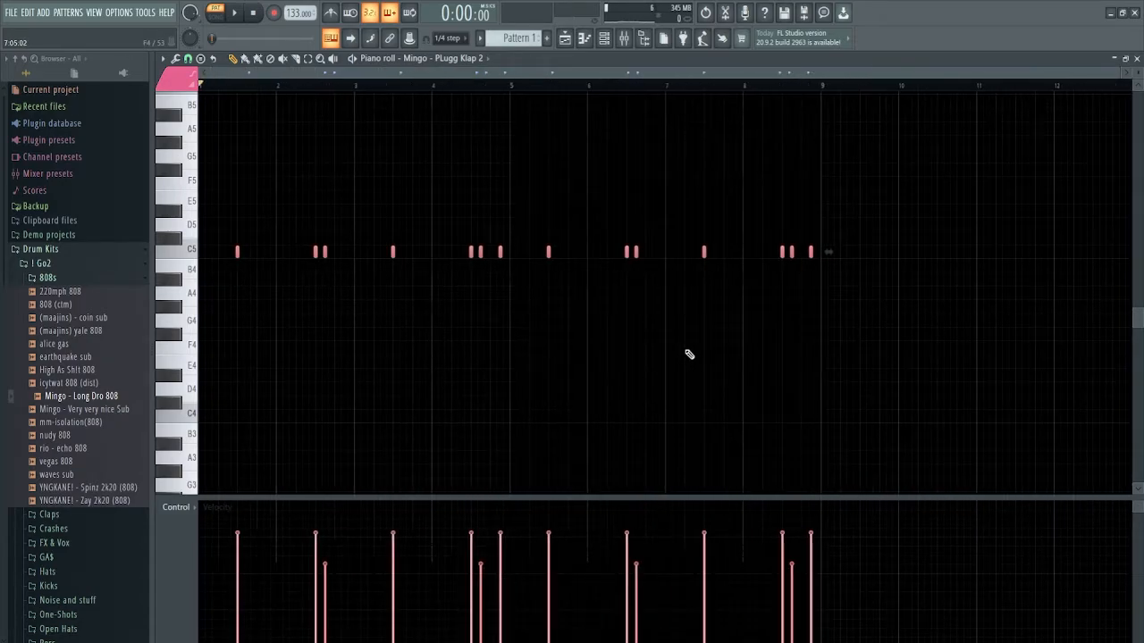
scroll(804, 284, "up", 6)
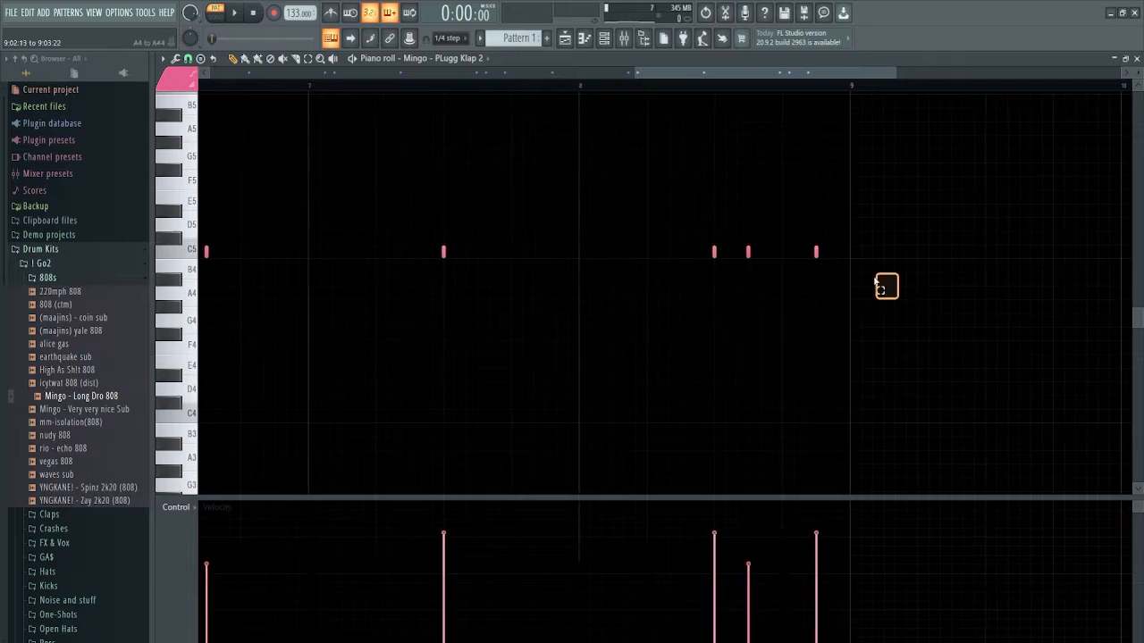
scroll(549, 176, "down", 6)
Bring up the YNGKANE! - Stick Short (Perc) pattern in the piano roll and select all its notes.
left_click(466, 58)
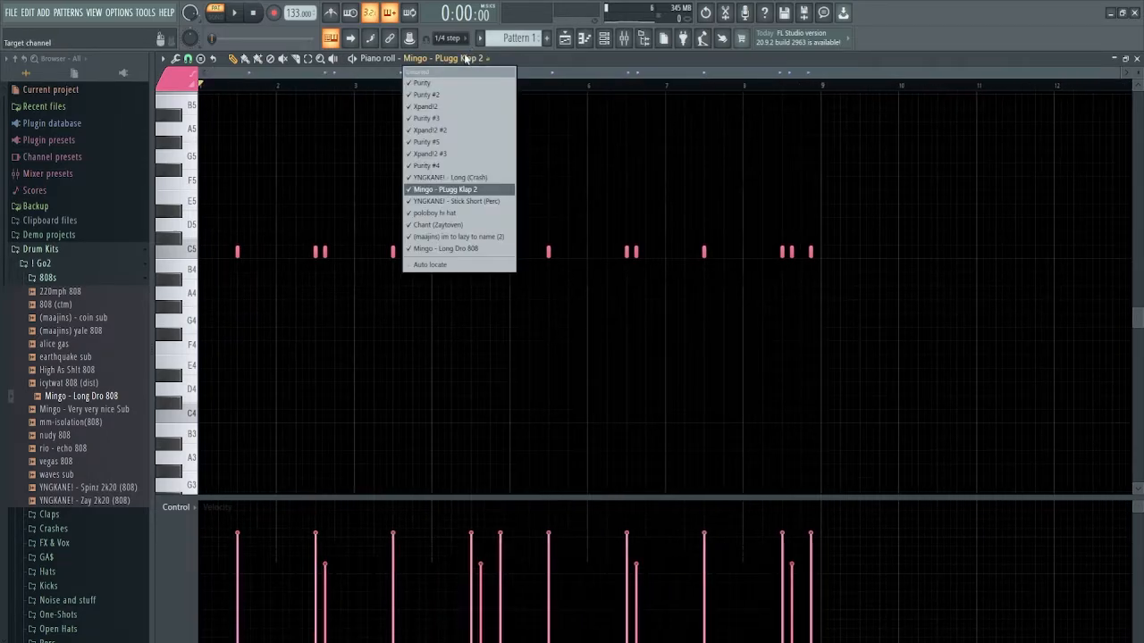
left_click(480, 202)
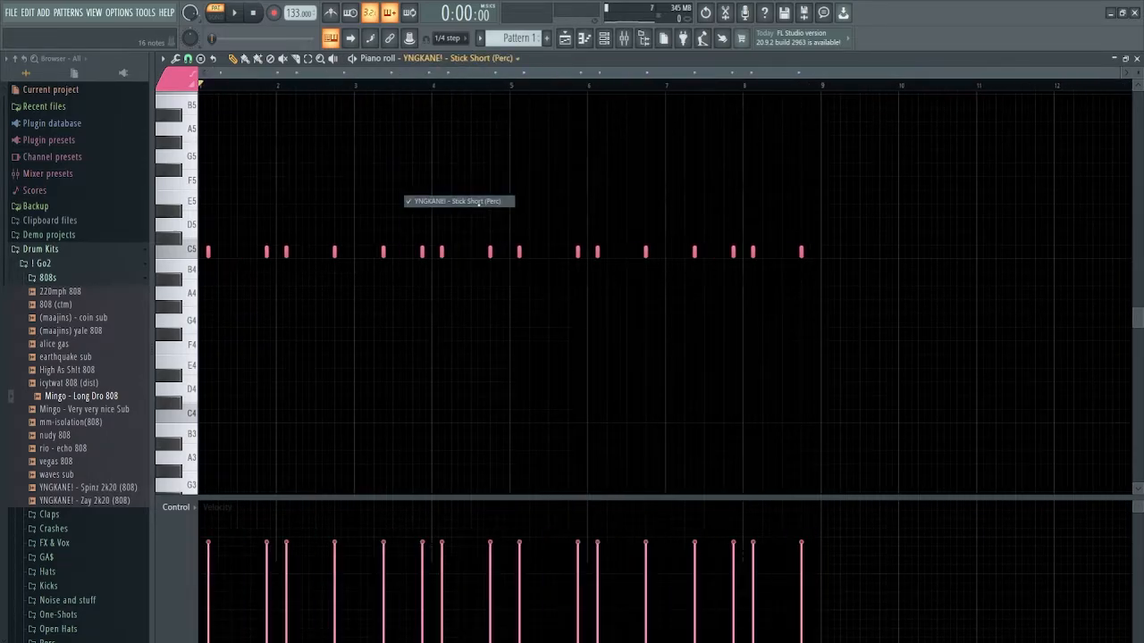
left_click_drag(909, 271, 71, 230)
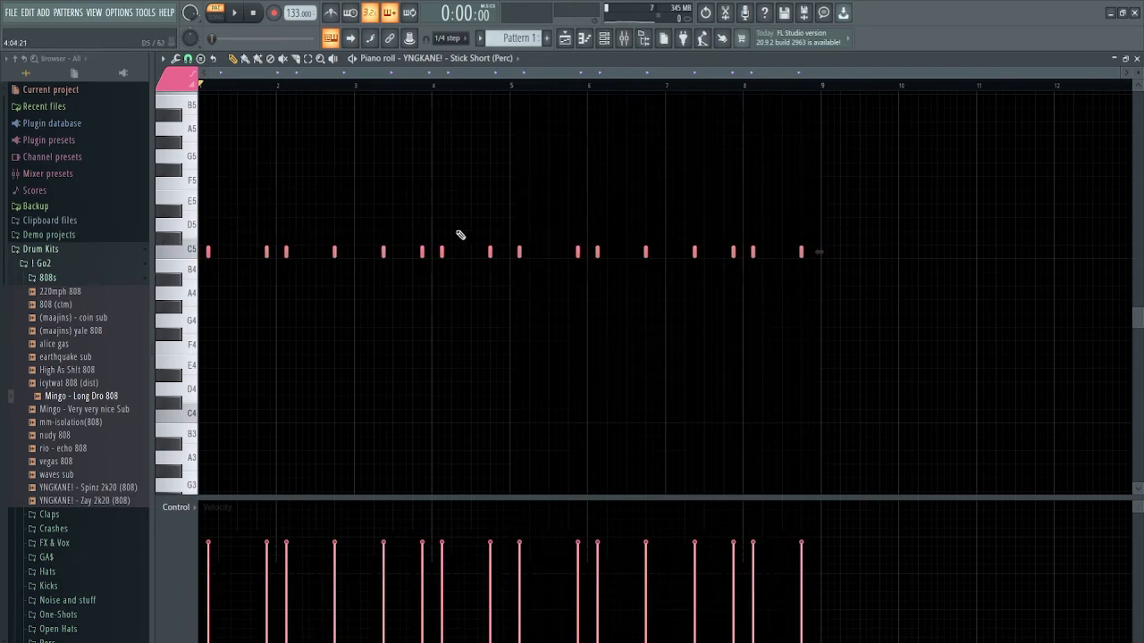
Bring up the poloboy hi hat pattern, select its notes and examine their spacing and velocities.
left_click(465, 58)
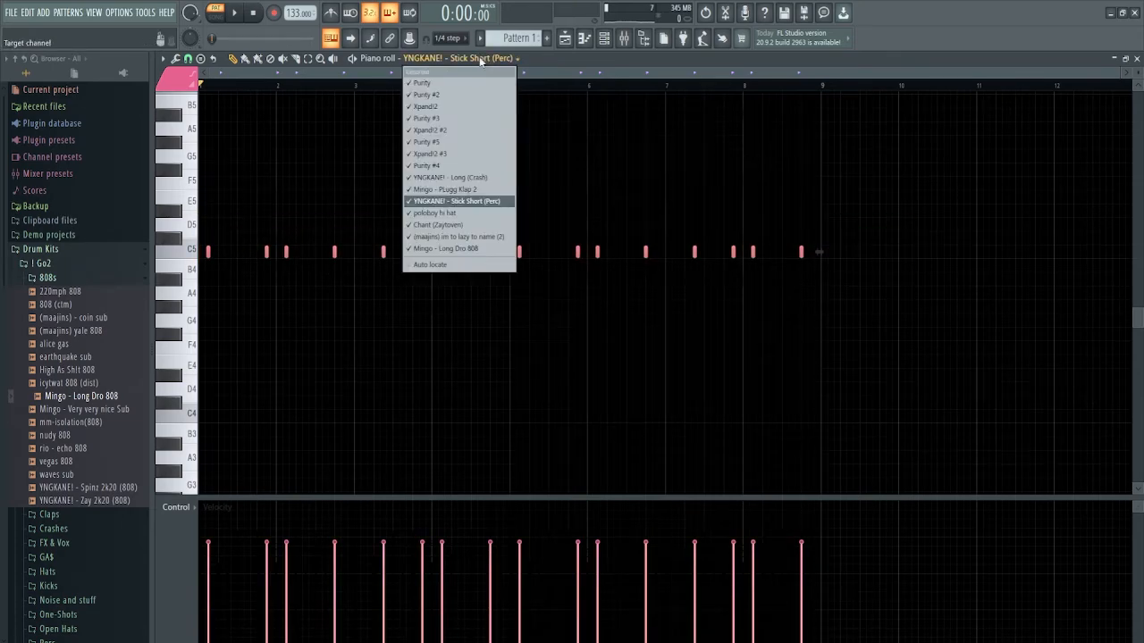
left_click(447, 213)
left_click_drag(889, 256, 204, 235)
scroll(208, 267, "up", 3)
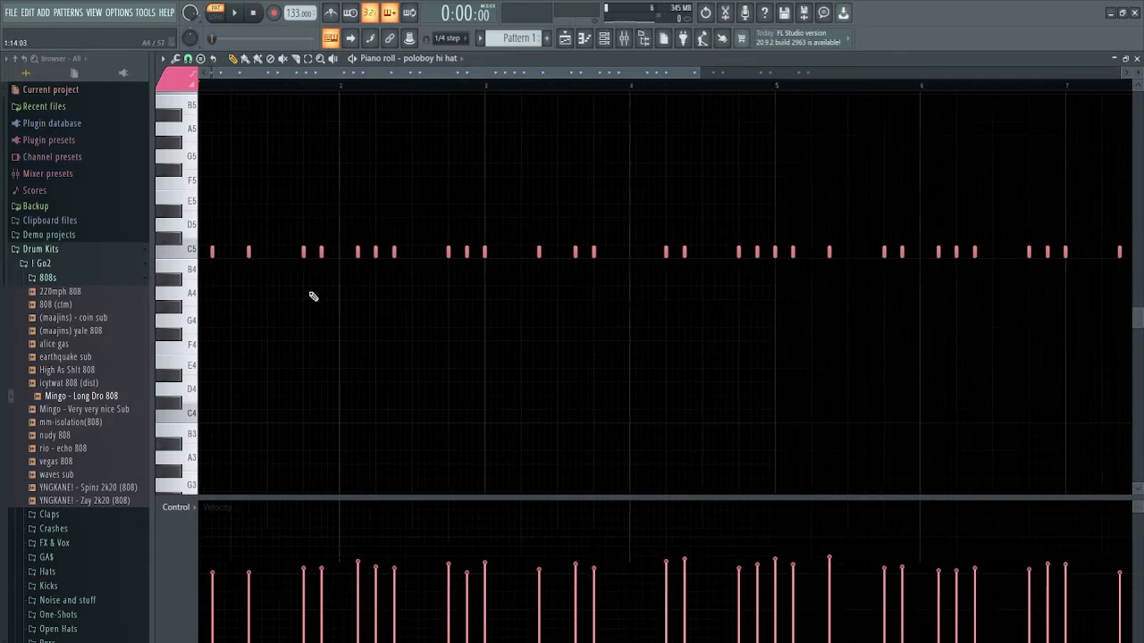
scroll(322, 295, "down", 3)
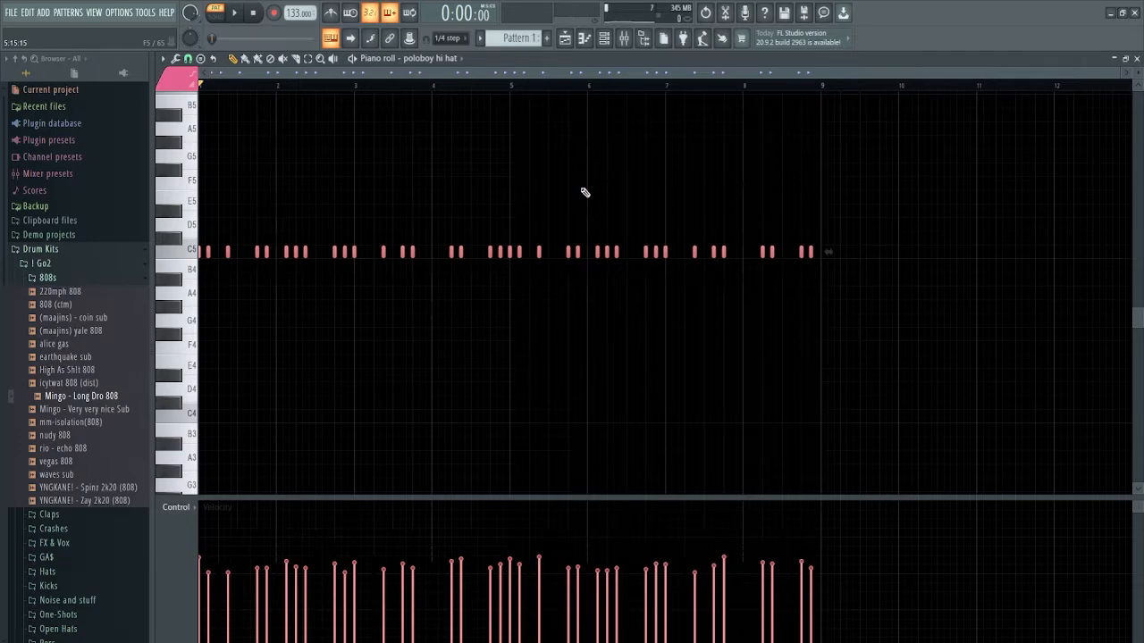
Examine the Chant (Zaytoven) notes closely, and bring up the (maajins) im to lazy to name (2) snare pattern.
left_click(442, 58)
left_click(438, 225)
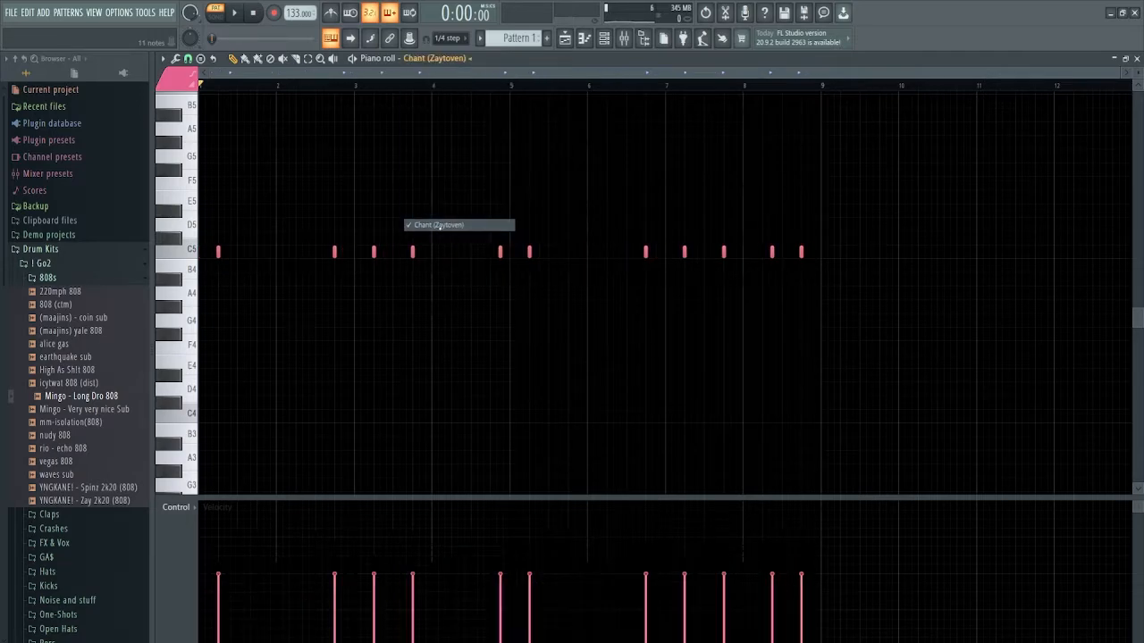
left_click_drag(855, 271, 5, 197)
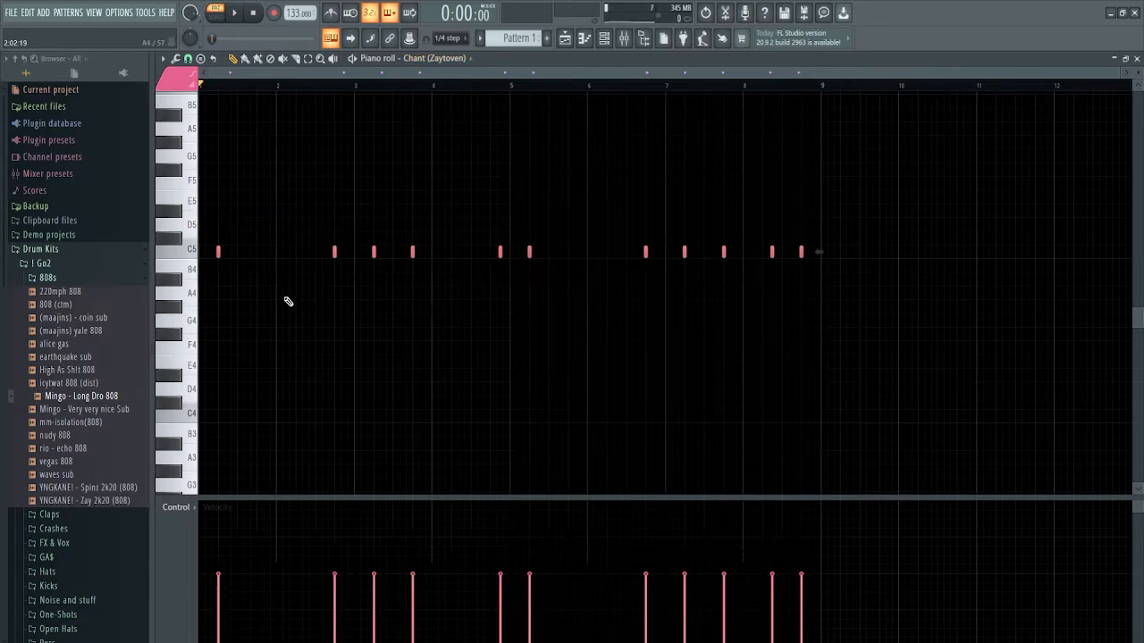
scroll(240, 259, "up", 3)
scroll(239, 259, "down", 2)
scroll(393, 235, "down", 1)
scroll(643, 234, "up", 2)
scroll(643, 234, "down", 2)
left_click(444, 60)
left_click(456, 236)
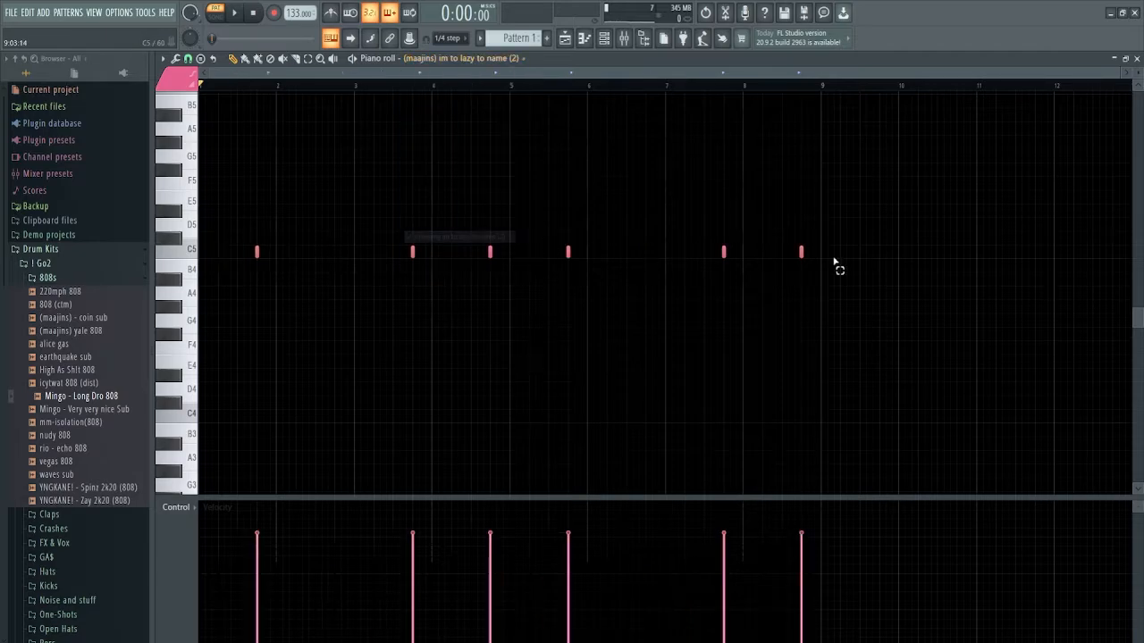
Bring up the Mingo - Long Dro 808 notes in the piano roll, select them and examine the bass pattern.
left_click(515, 59)
left_click(460, 251)
left_click_drag(850, 276, 562, 192)
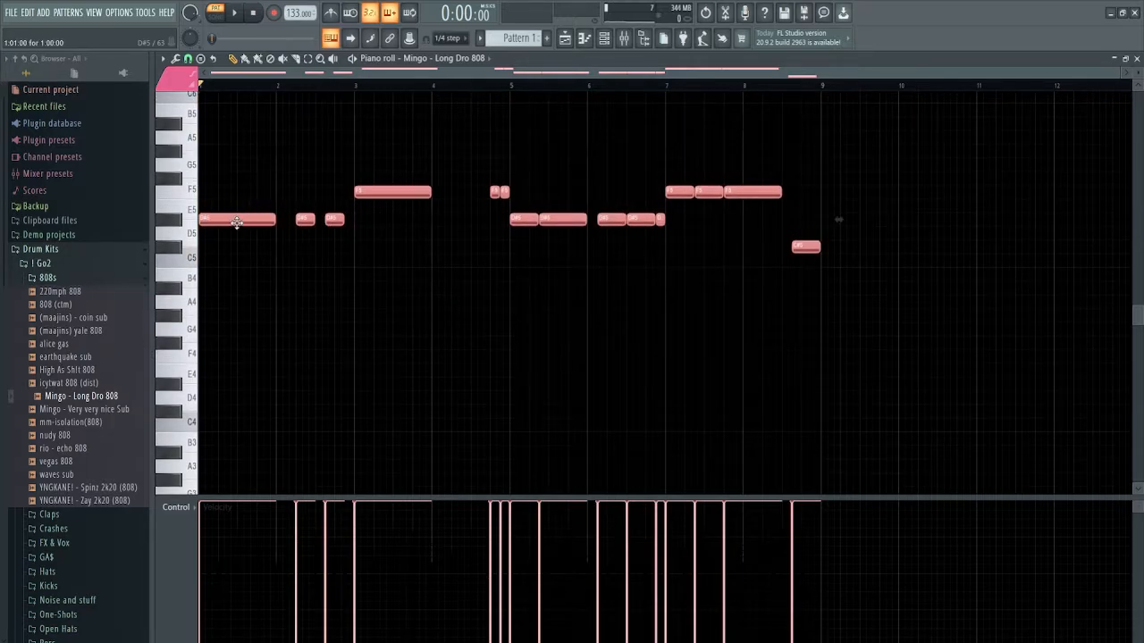
scroll(237, 222, "up", 4)
scroll(476, 201, "down", 4)
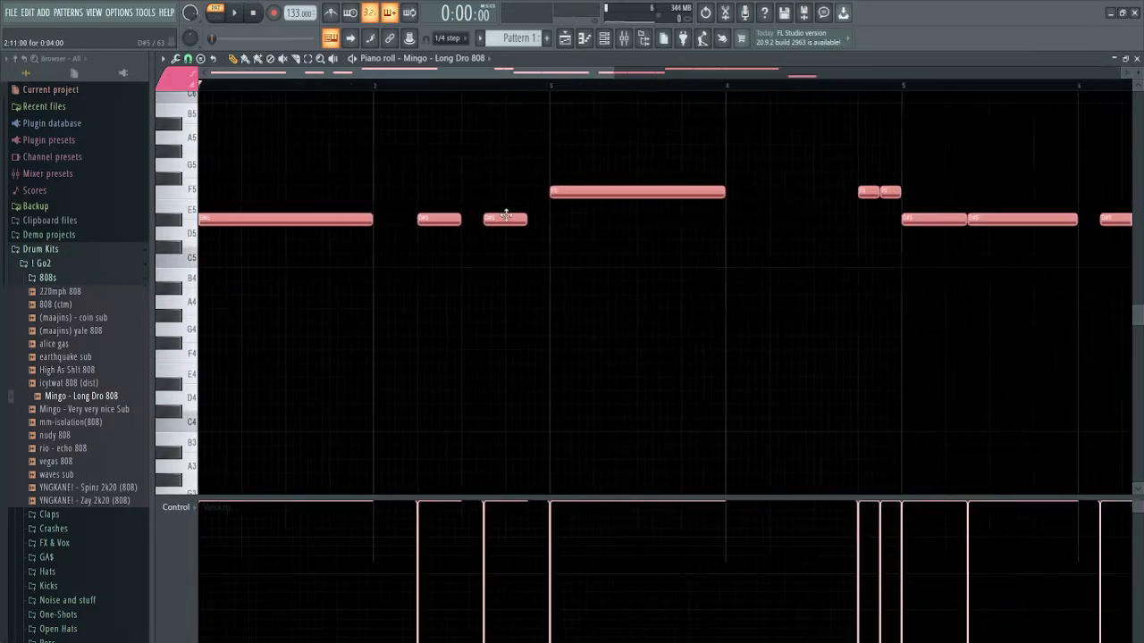
scroll(599, 220, "up", 3)
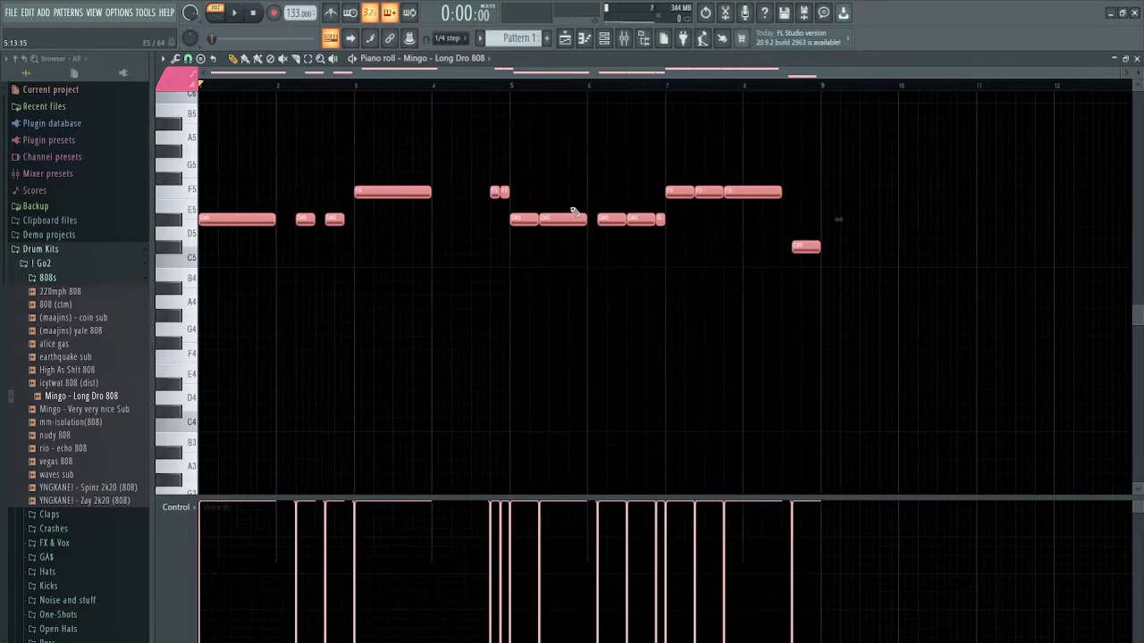
scroll(831, 209, "down", 2)
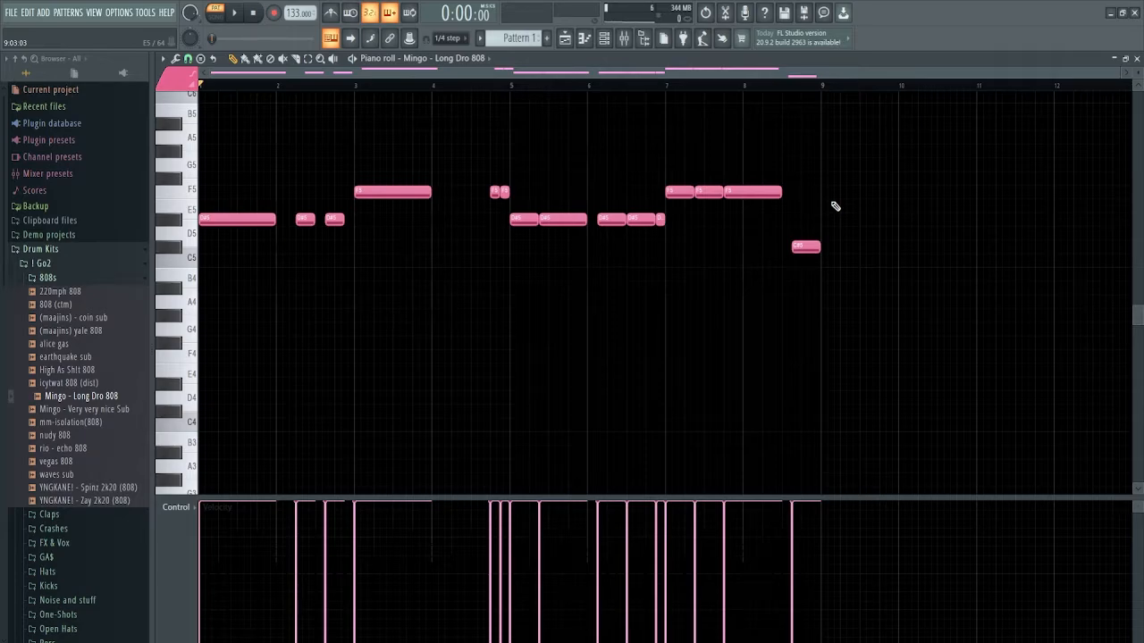
Show the playlist with each channel split onto its own track, play the arrangement and stop playback.
key("F5")
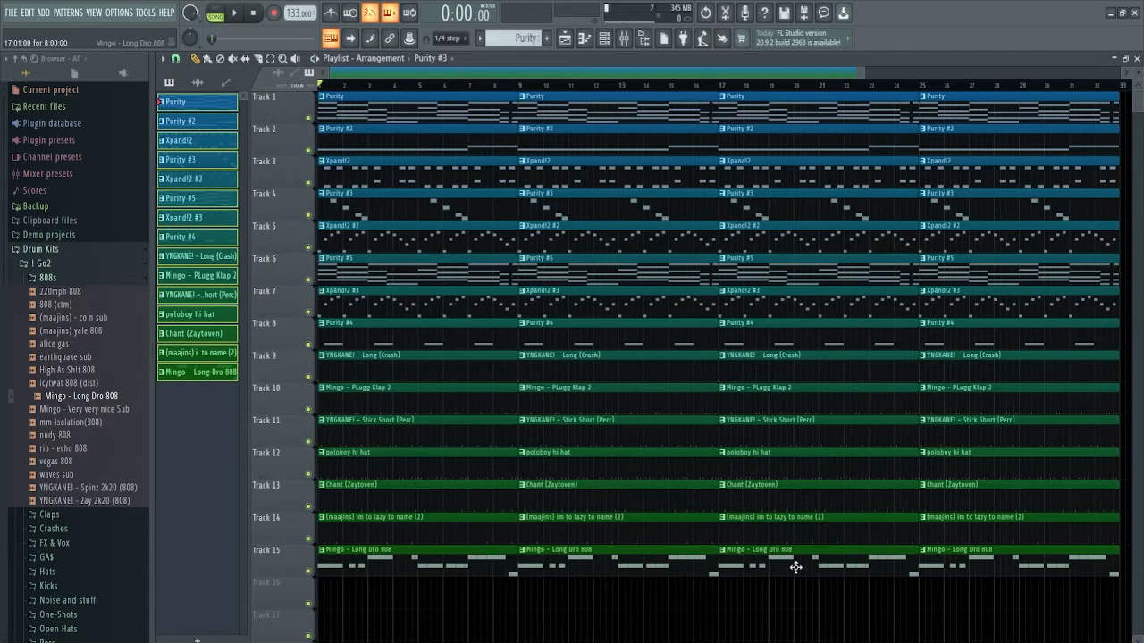
key("space")
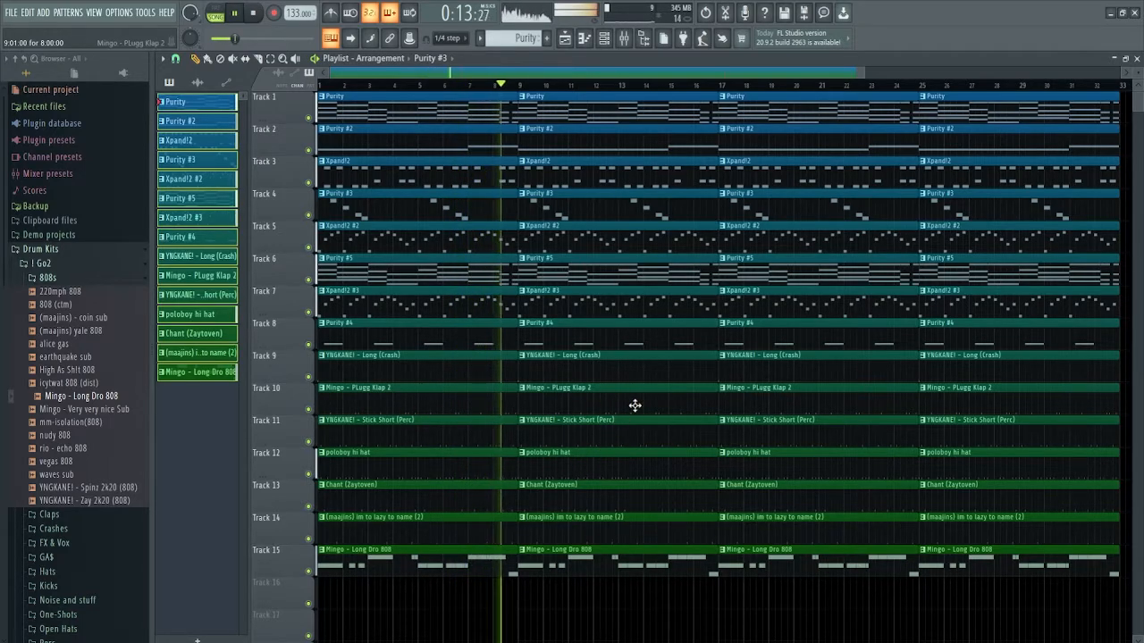
key("space")
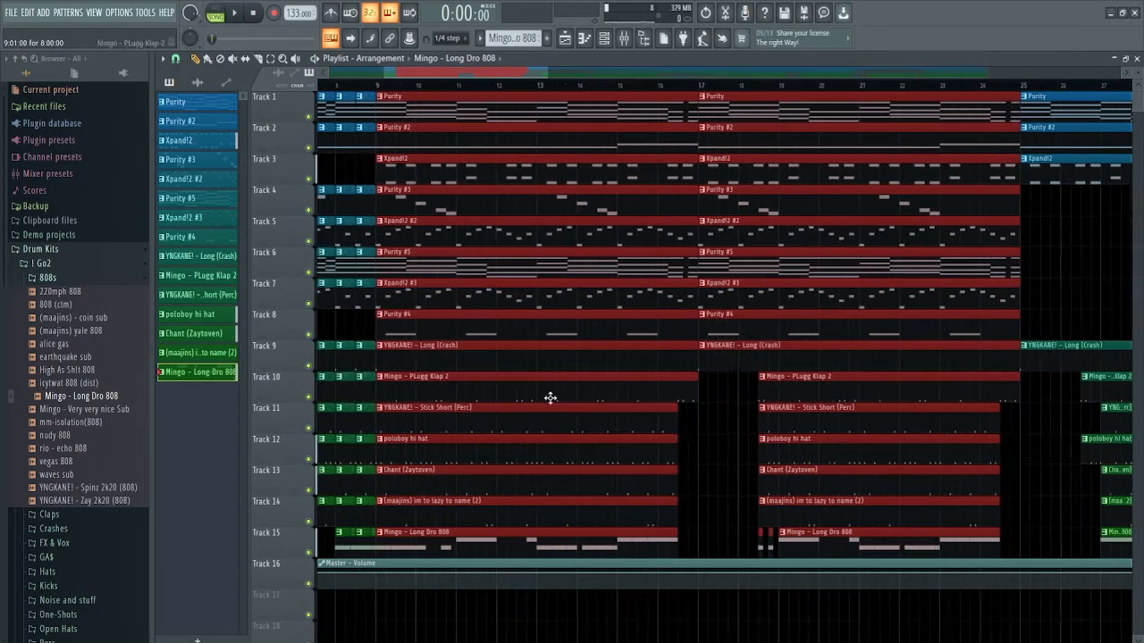
Select the playlist clips in bars 25 to 48, examine how the melody and drum layers drop in and out, and clear the selection.
scroll(758, 453, "up", 2)
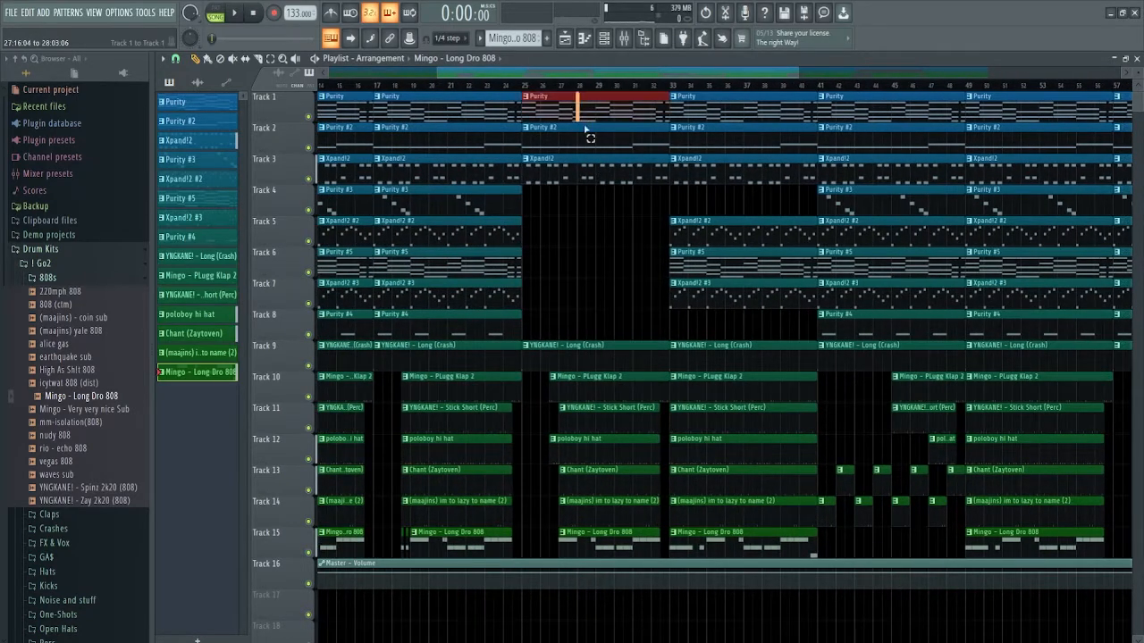
left_click_drag(579, 101, 965, 554)
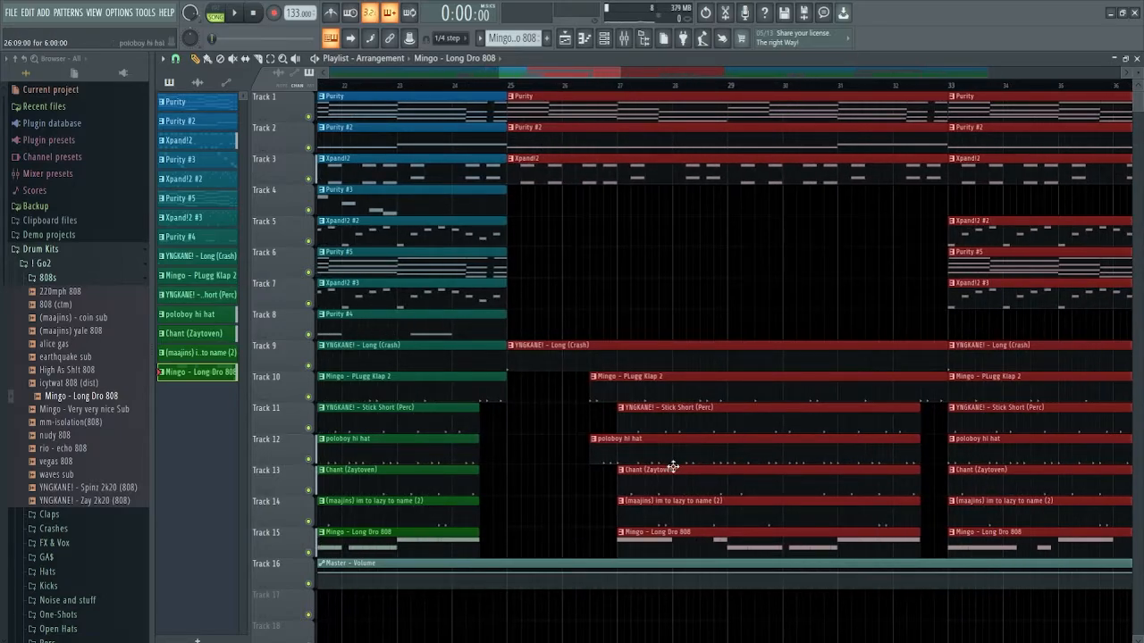
scroll(673, 466, "down", 5)
scroll(835, 468, "up", 6)
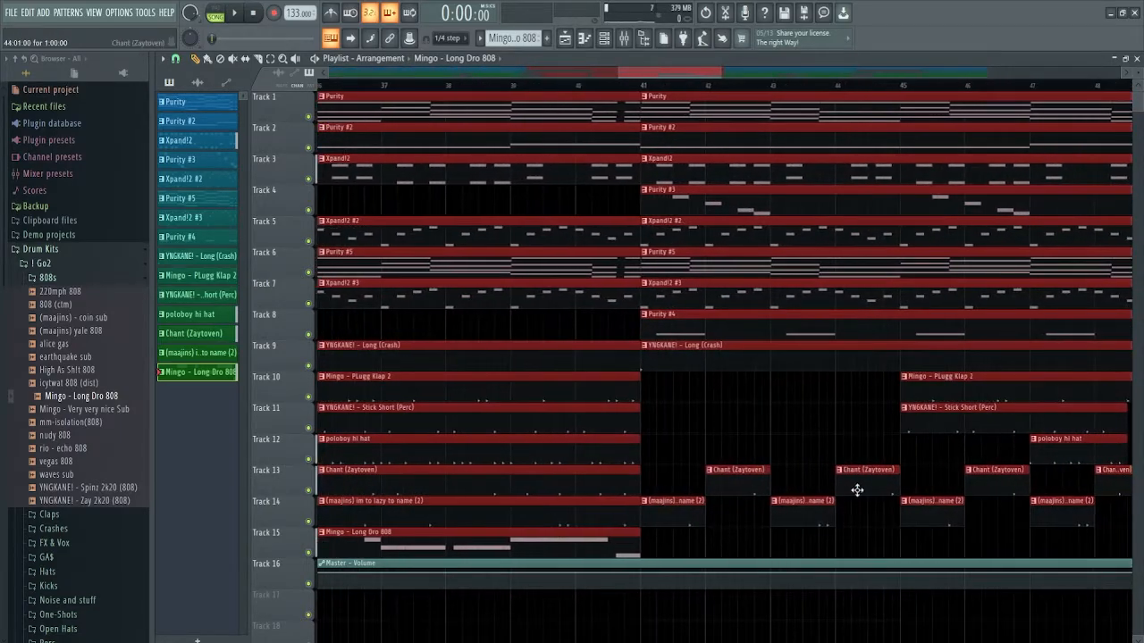
left_click(839, 438)
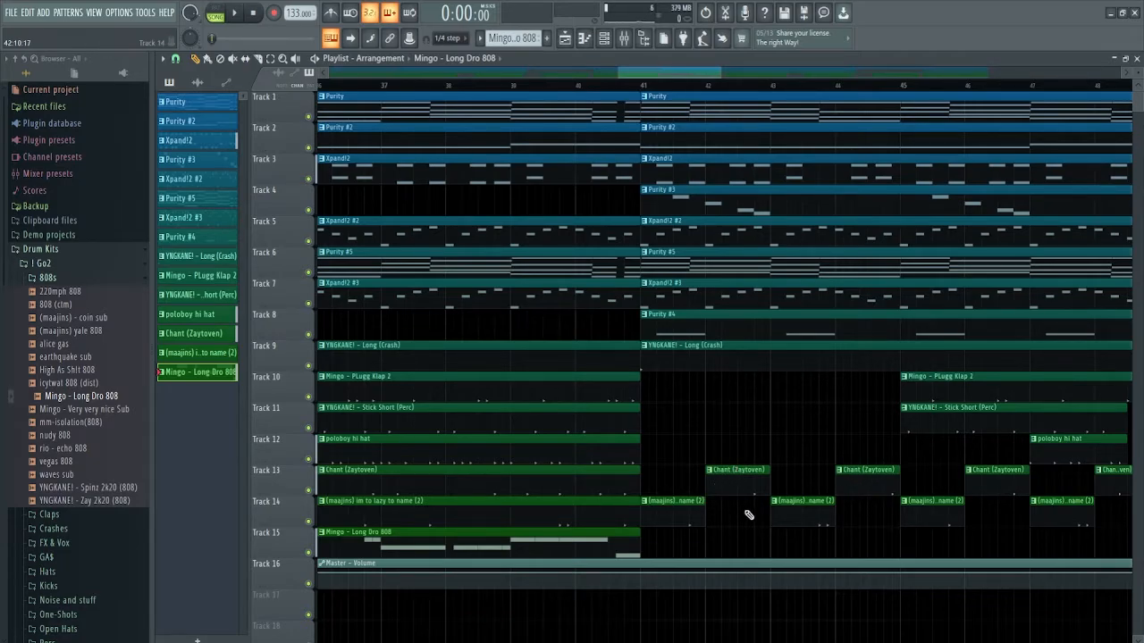
Examine the breakdown in bars 41 to 48, including the alternating Chant and snare clips and the clap, perc and hi hat entries.
scroll(785, 554, "up", 3)
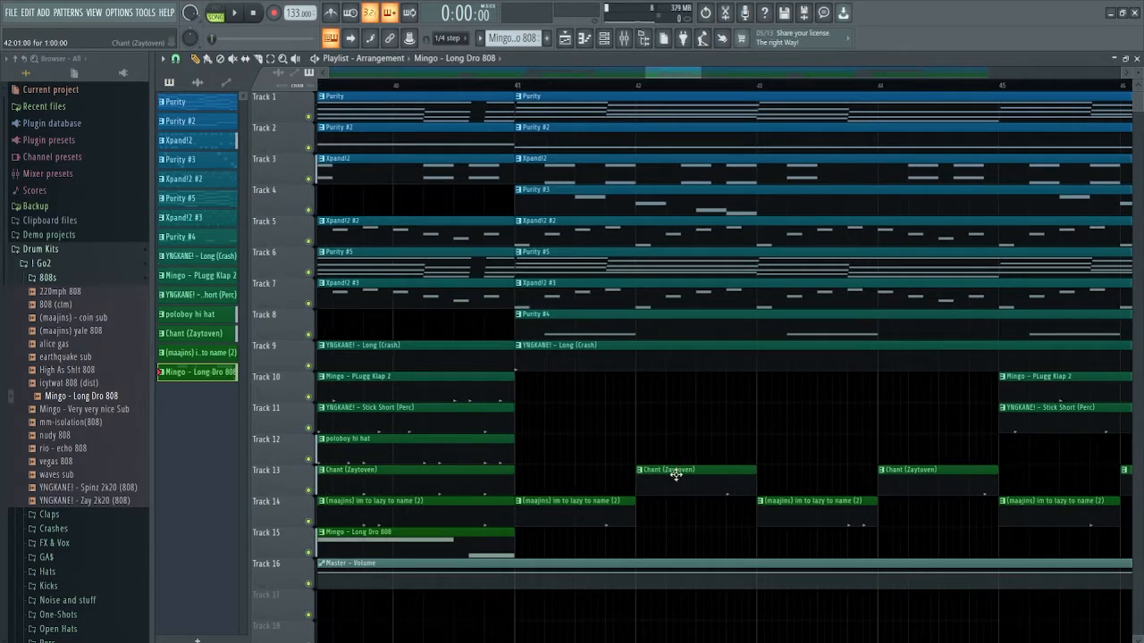
scroll(886, 480, "down", 2)
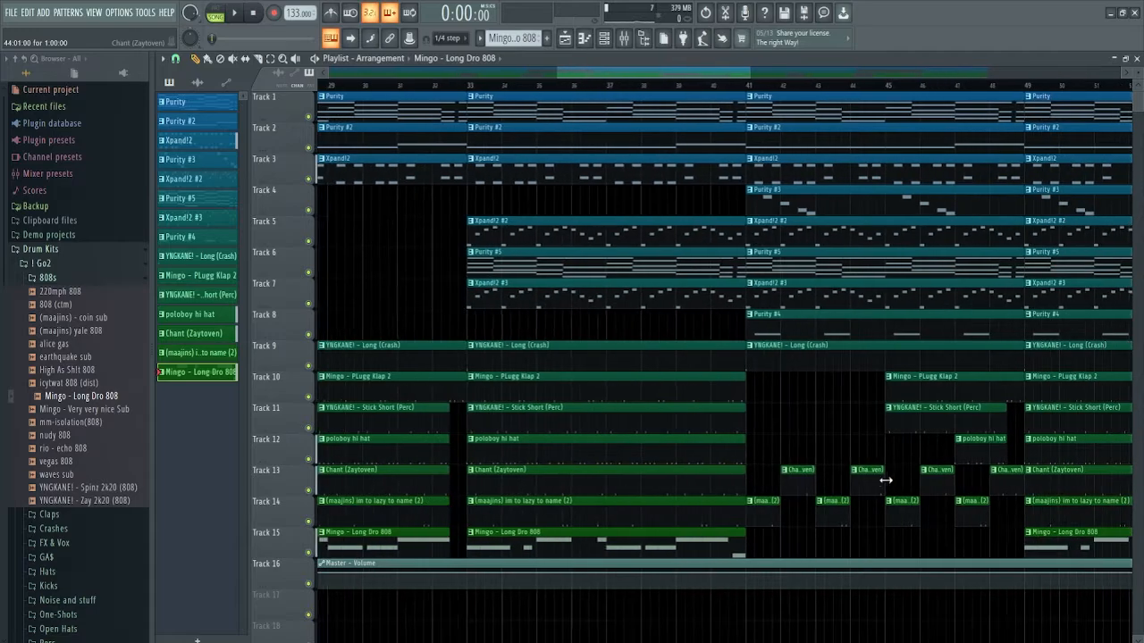
scroll(950, 492, "up", 2)
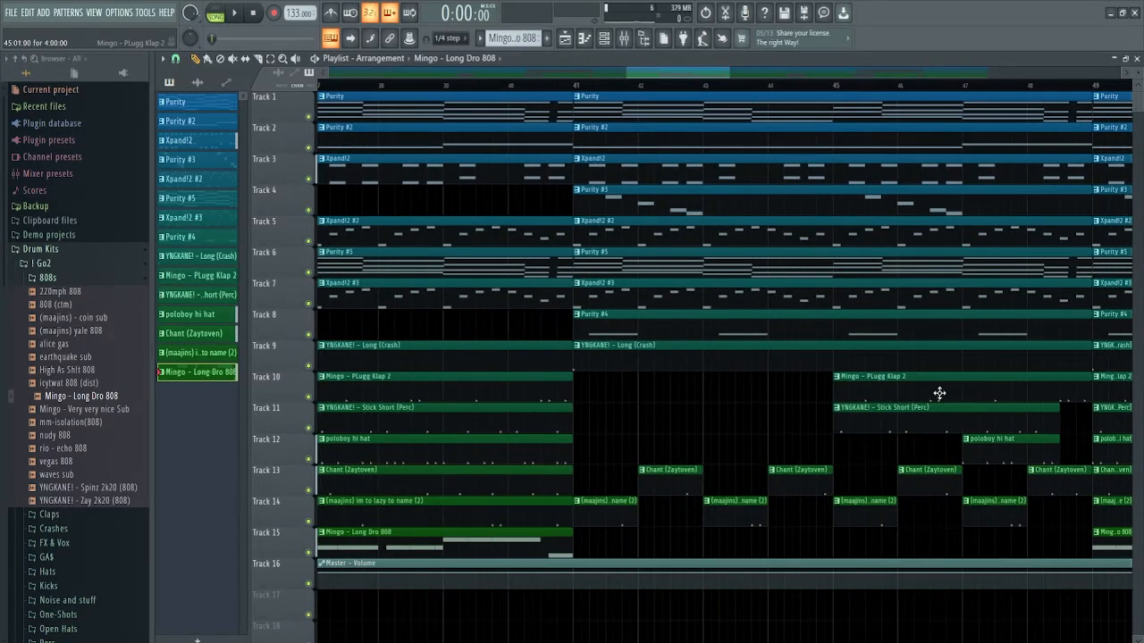
scroll(898, 423, "down", 3)
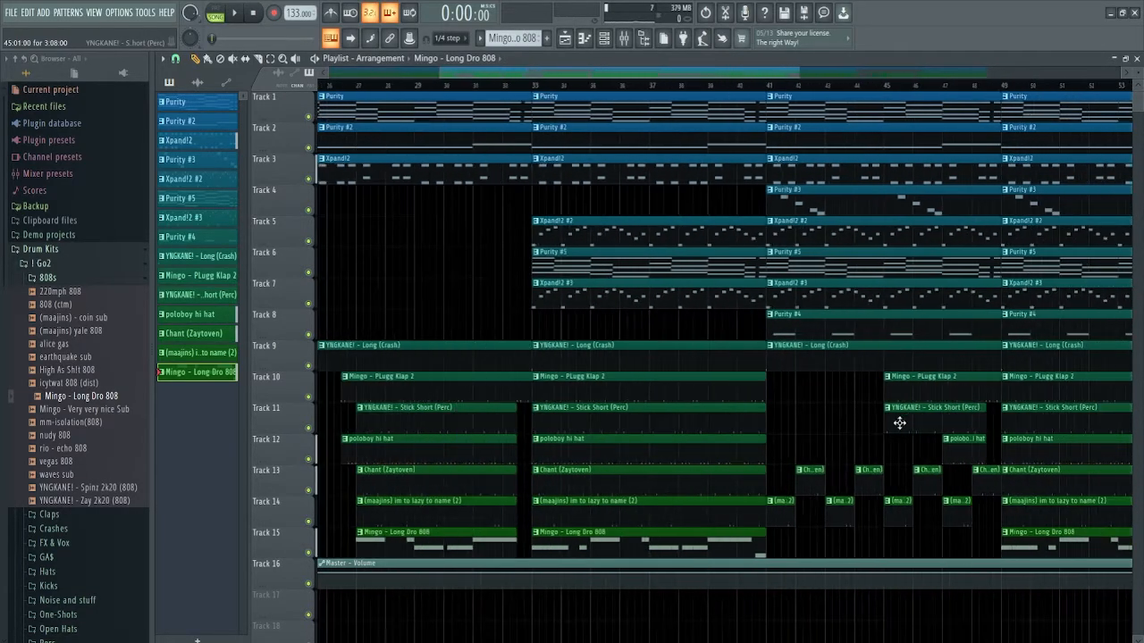
scroll(885, 462, "up", 2)
scroll(807, 479, "down", 4)
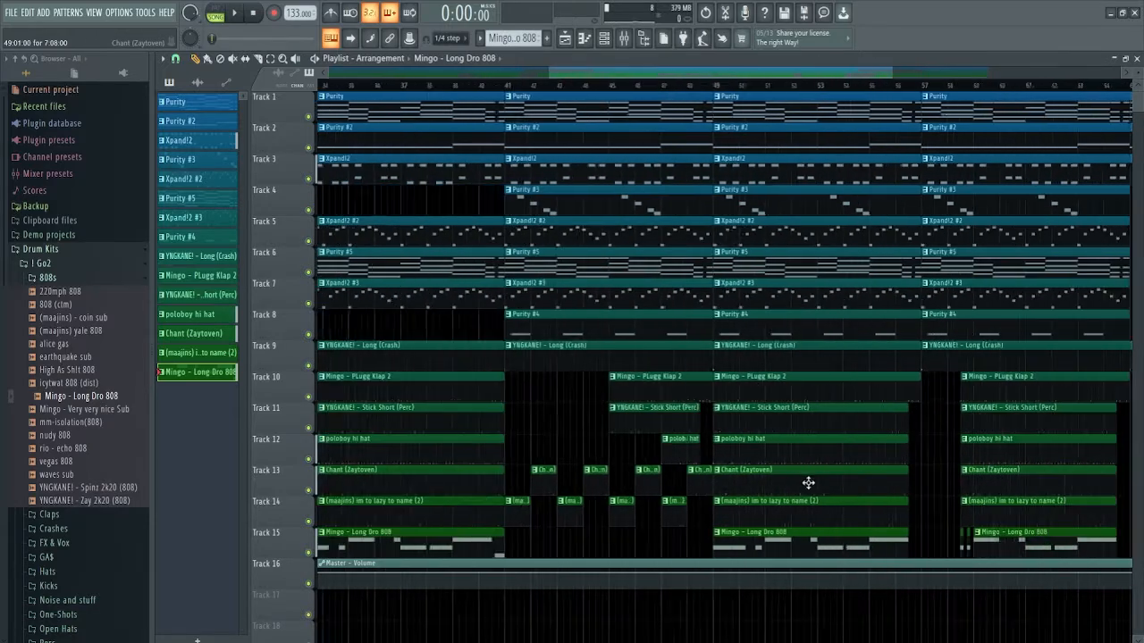
Highlight the clips in bars 49 to 64 and those in bars 65 to 80 across all instrument tracks, and clear the selection.
left_click_drag(838, 536, 752, 109)
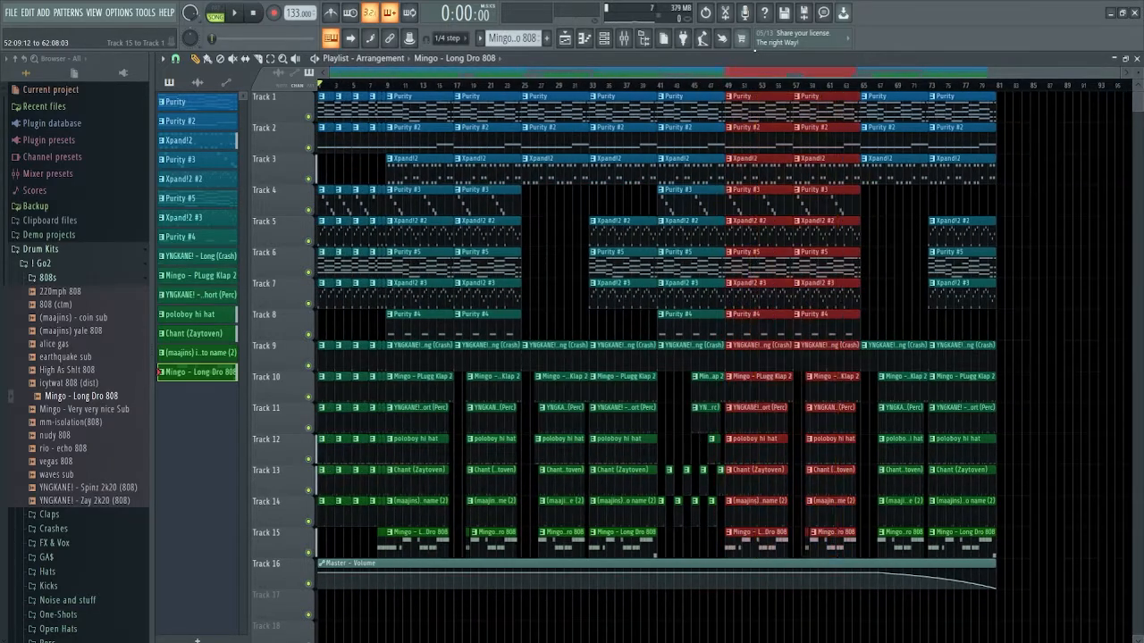
left_click_drag(896, 105, 1021, 565)
left_click(1059, 434)
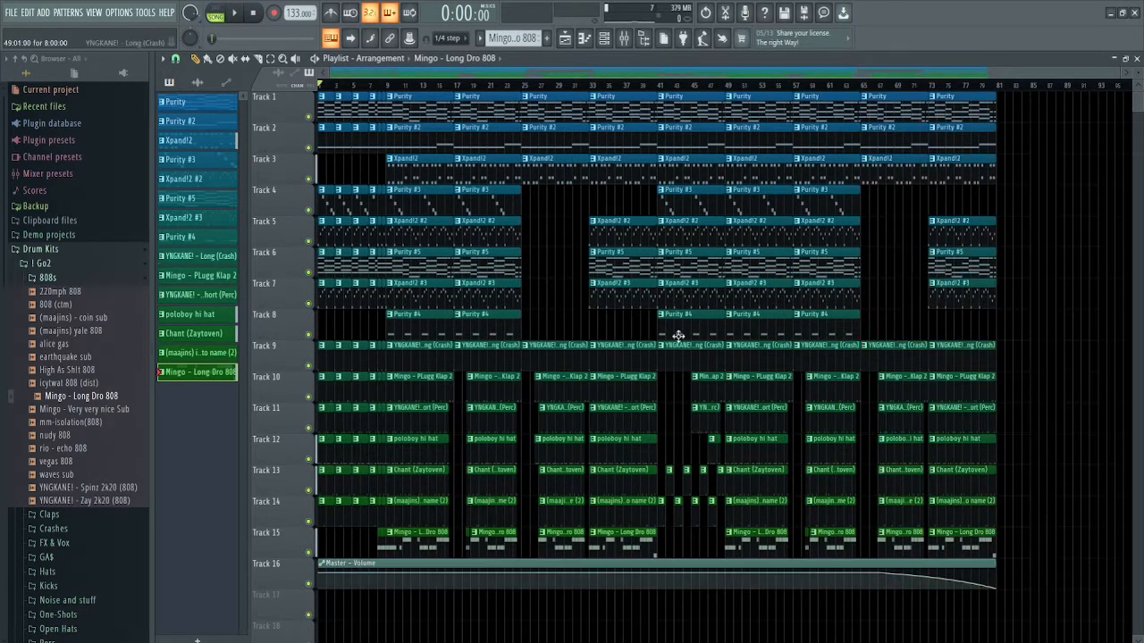
Compare the clips in bars 25 to 40 with the closing clips from bar 65 by selecting each block in turn, and deselect them.
left_click_drag(549, 100, 637, 539)
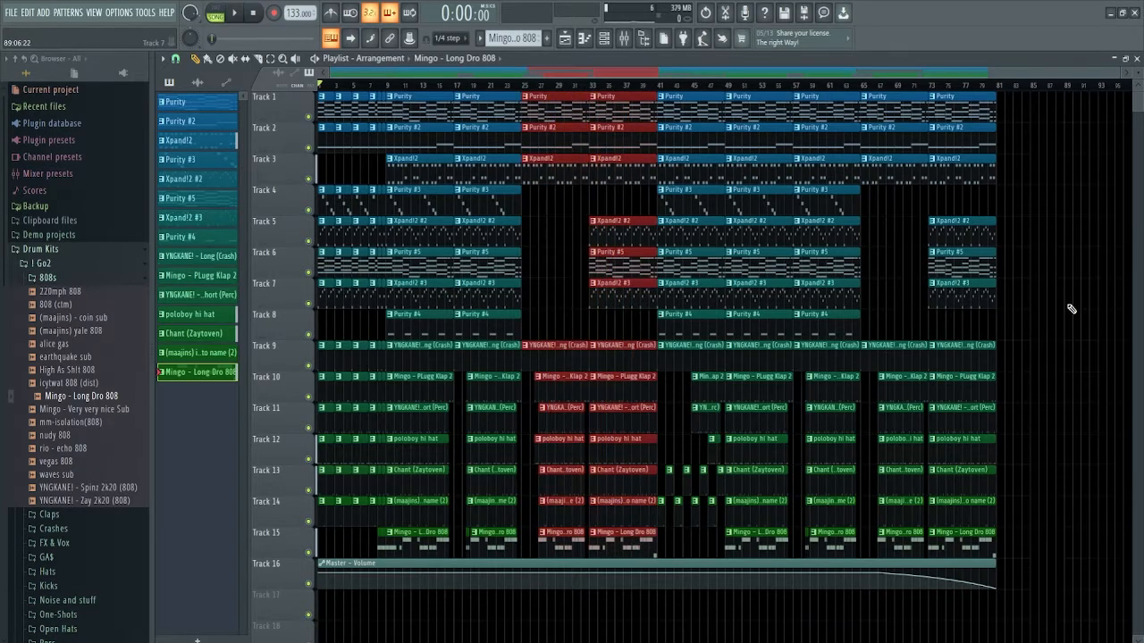
left_click(1070, 308)
left_click_drag(898, 100, 1010, 543)
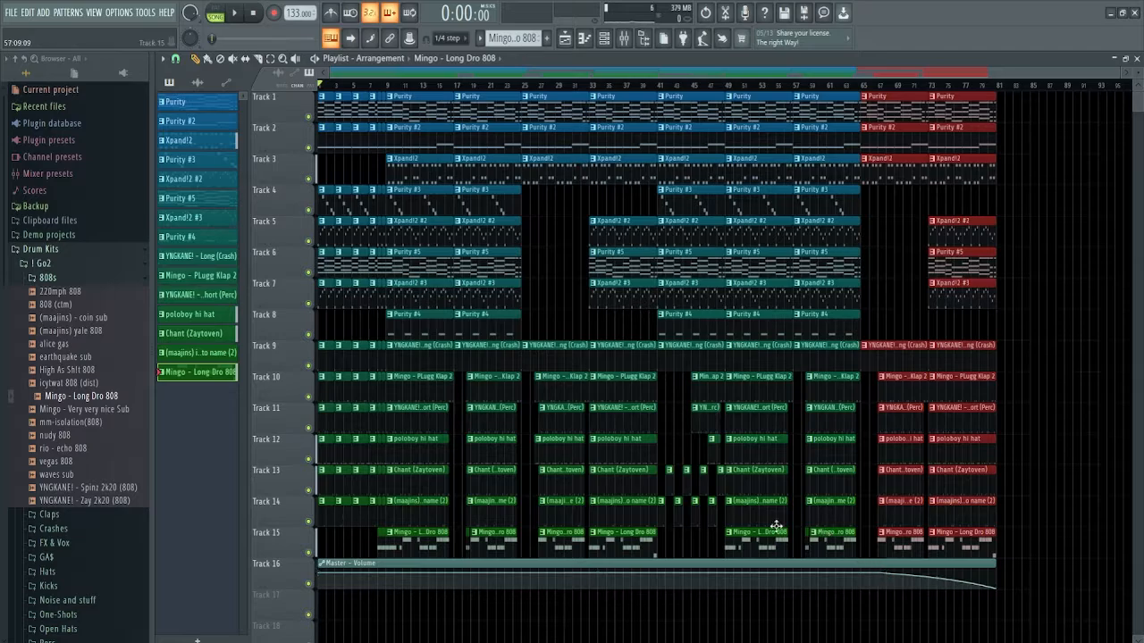
left_click(553, 295)
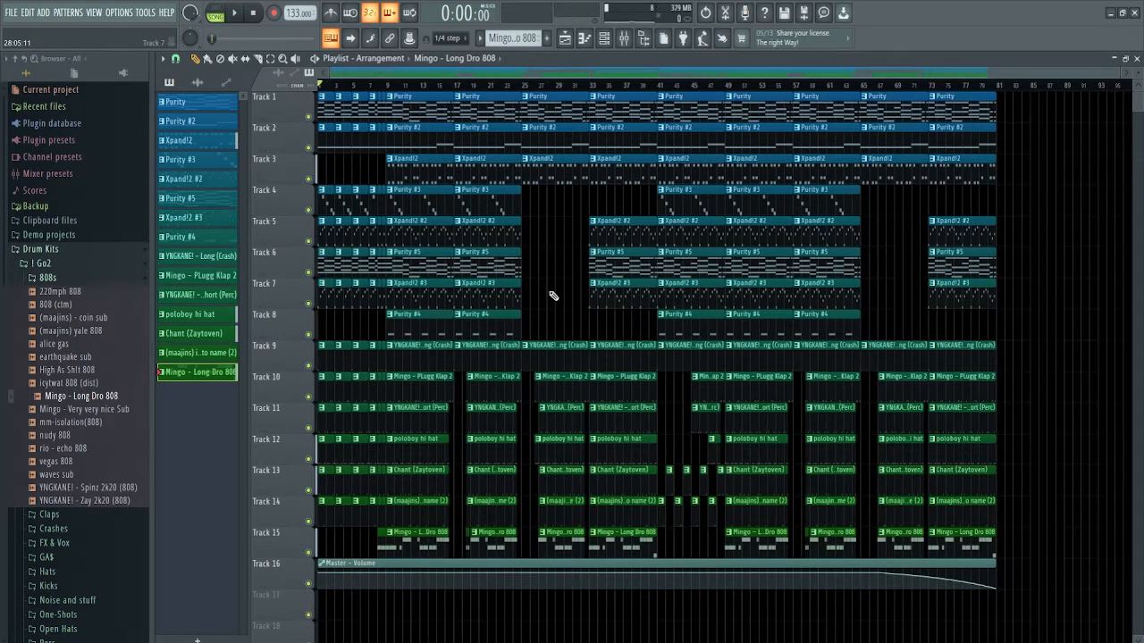